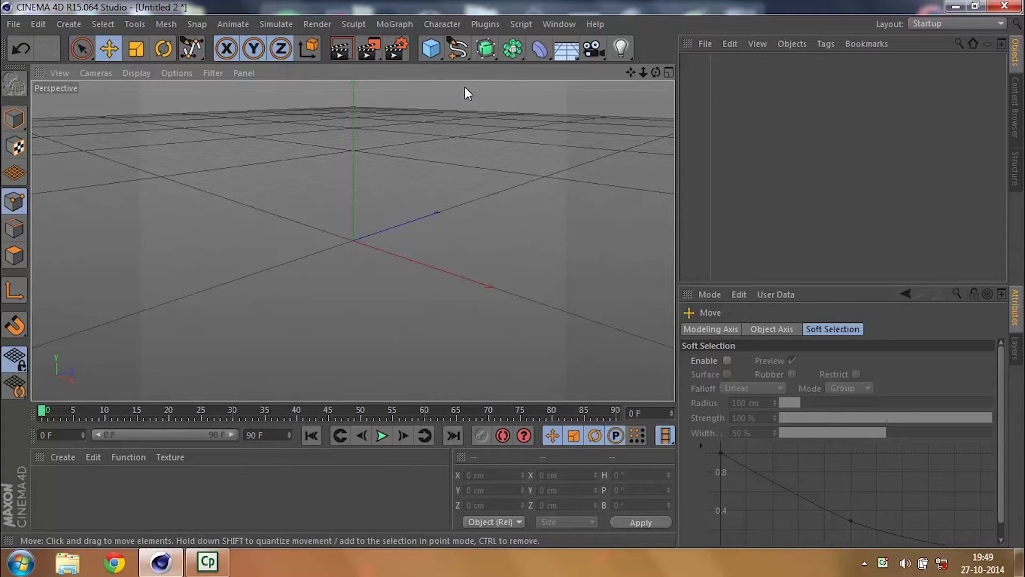
- Split the viewport into four views and enlarge the Front view
{"action": "left_click", "coordinate": [482, 53]}
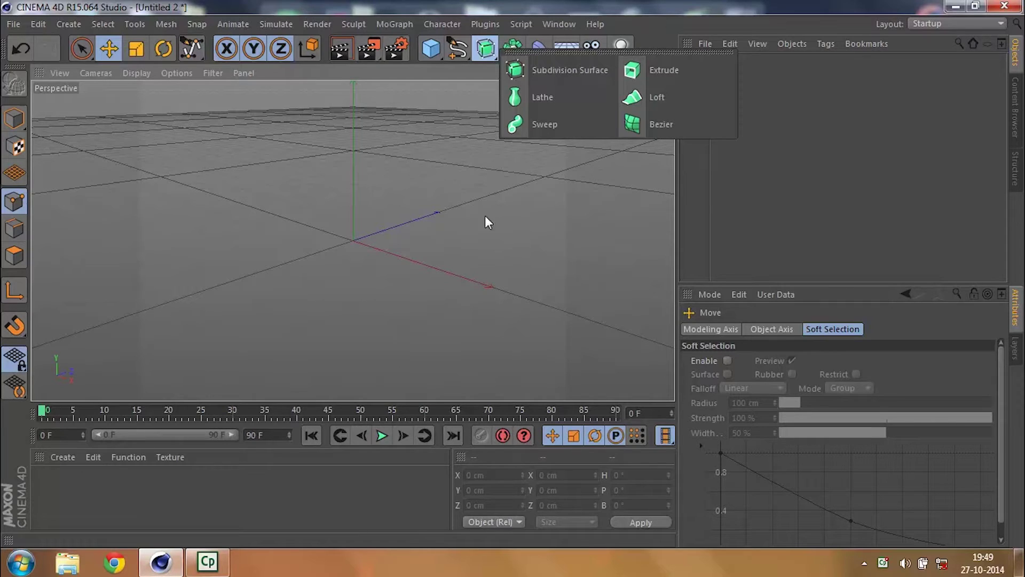
{"action": "left_click", "coordinate": [374, 205]}
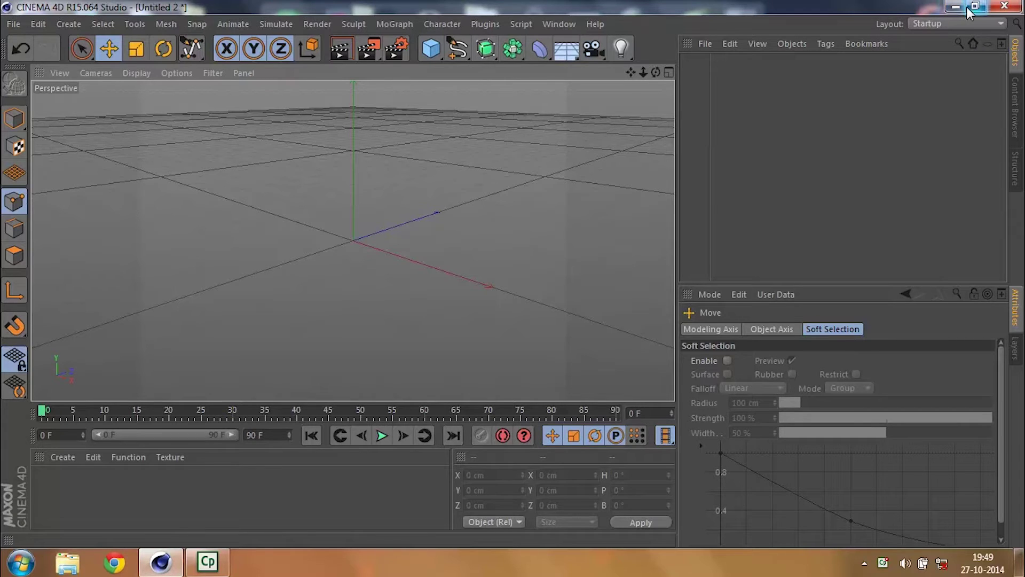
{"action": "left_click", "coordinate": [669, 73]}
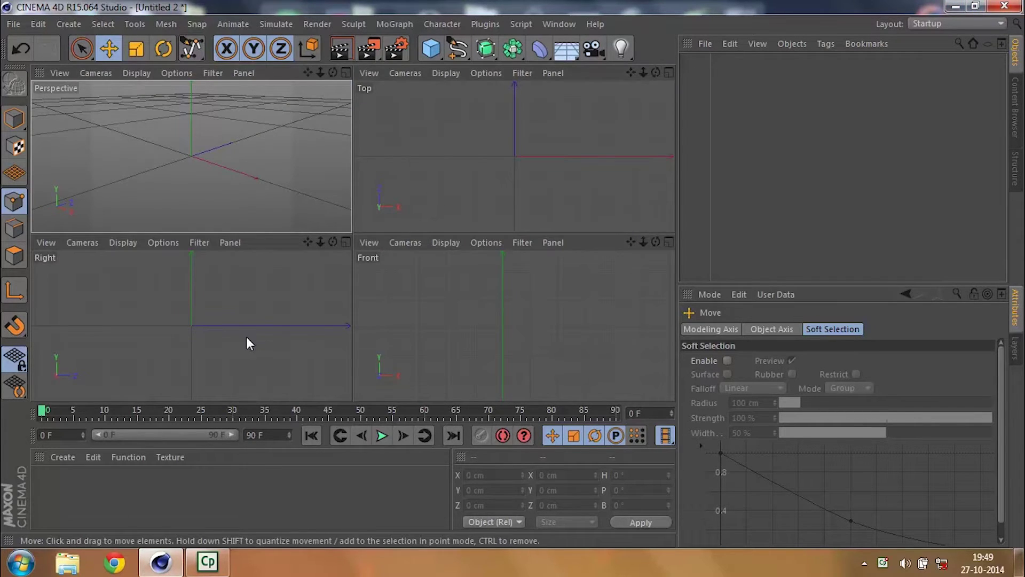
{"action": "middle_click", "coordinate": [620, 310]}
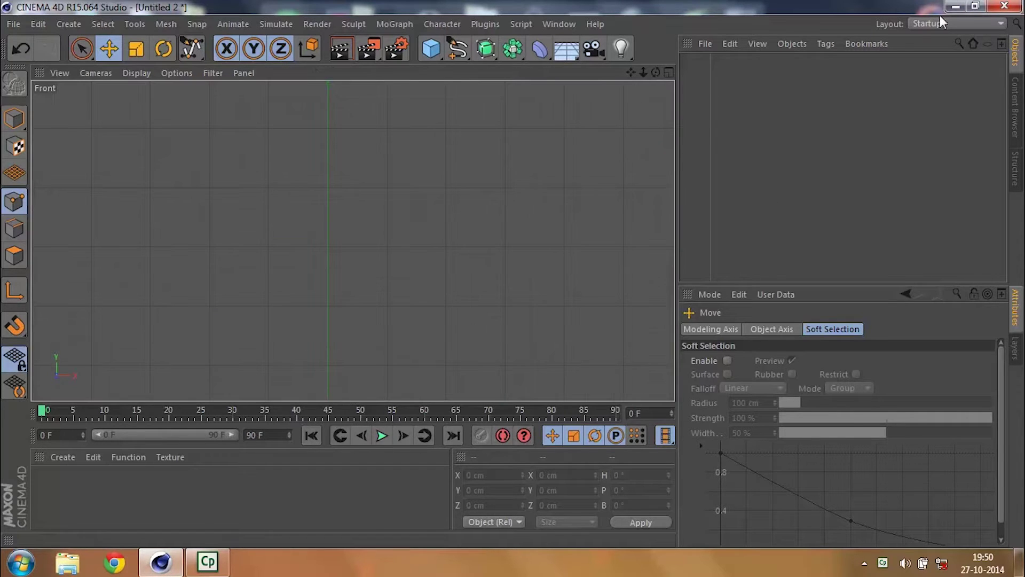
- Drop glass.jpg into the Front view background and frame the whole glass
{"action": "left_click", "coordinate": [975, 7]}
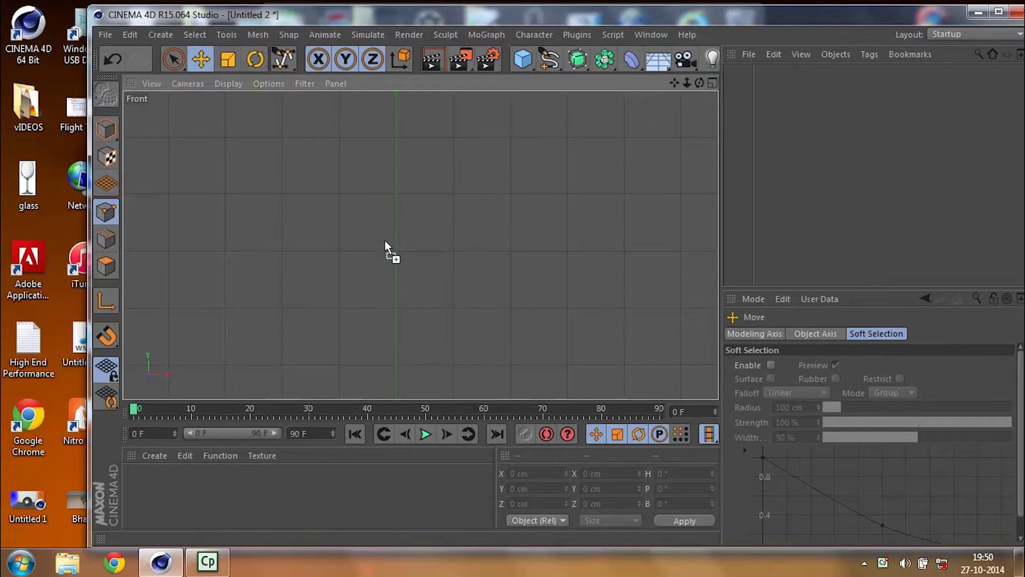
{"action": "left_click_drag", "start_coordinate": [395, 252], "coordinate": [395, 252]}
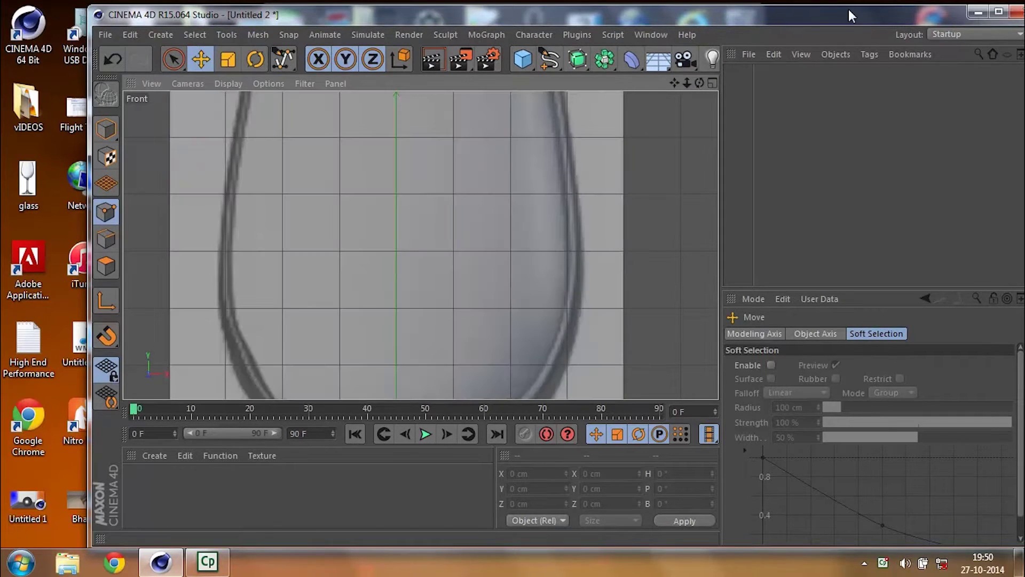
{"action": "left_click", "coordinate": [996, 12]}
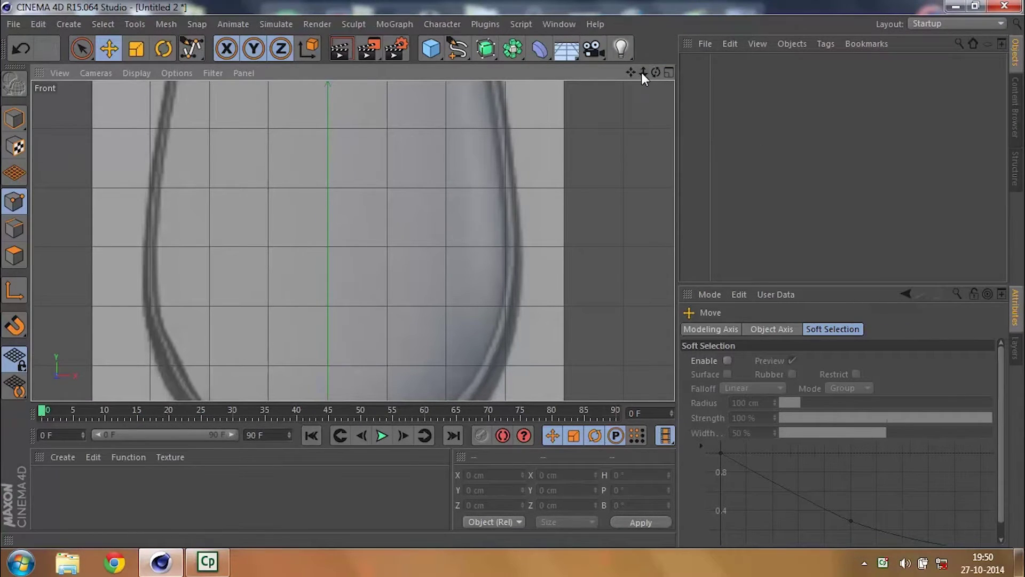
{"action": "scroll", "coordinate": [353, 241], "scroll_direction": "down", "scroll_amount": 4}
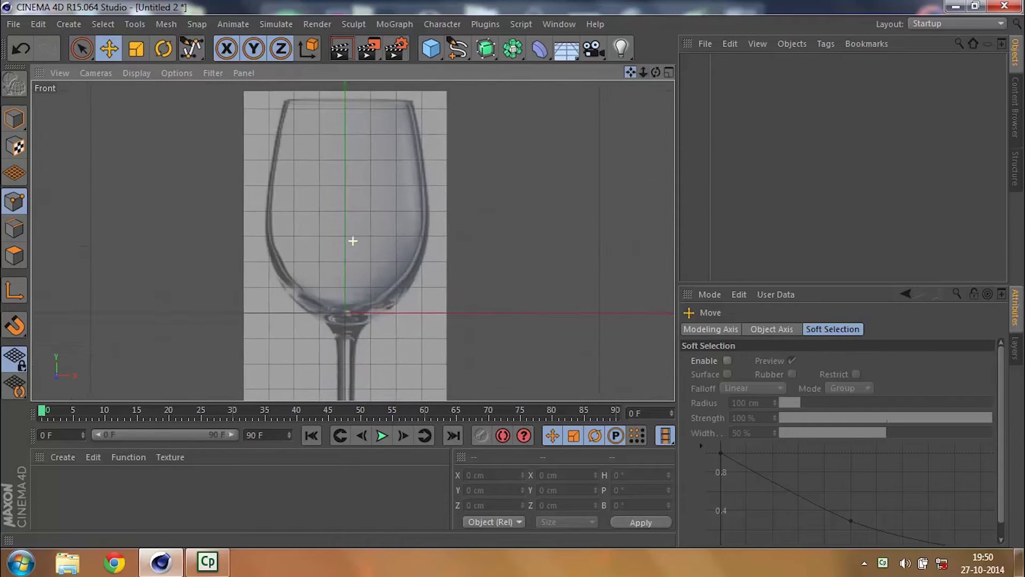
{"action": "middle_click_drag", "start_coordinate": [353, 241], "coordinate": [355, 243]}
{"action": "left_click_drag", "start_coordinate": [644, 72], "coordinate": [615, 155]}
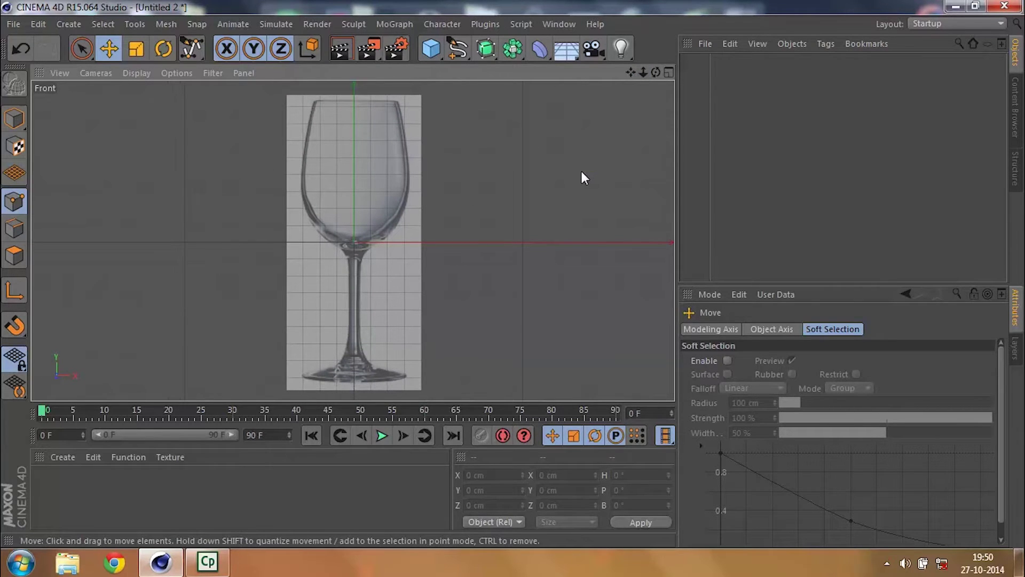
- Set the background photo's Transparency to 80% and zoom in on the bowl's base
{"action": "key", "text": "shift+v"}
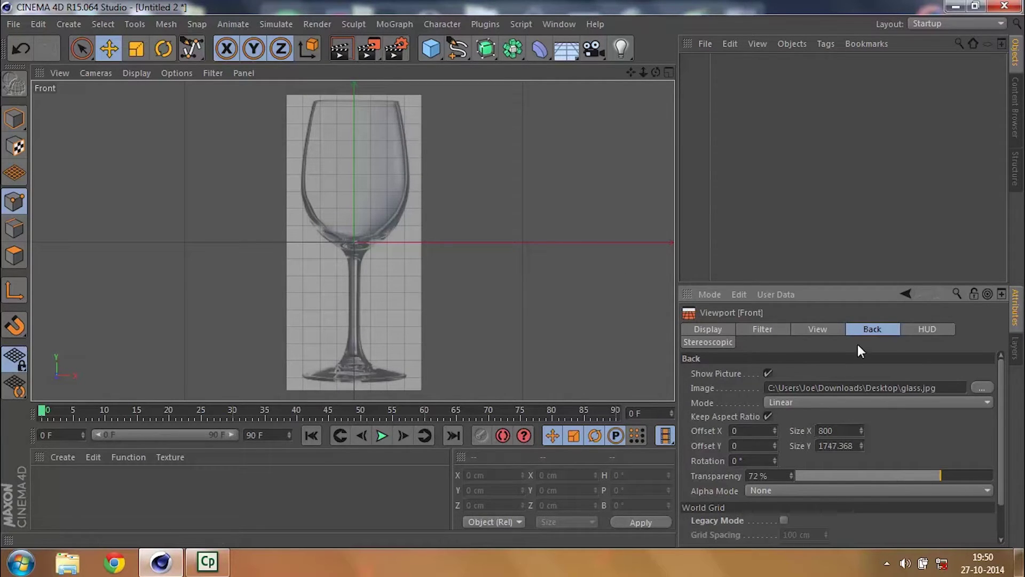
{"action": "mouse_move", "coordinate": [943, 473]}
{"action": "left_mouse_down"}
{"action": "mouse_move", "coordinate": [780, 478]}
{"action": "mouse_move", "coordinate": [940, 475]}
{"action": "left_mouse_up"}
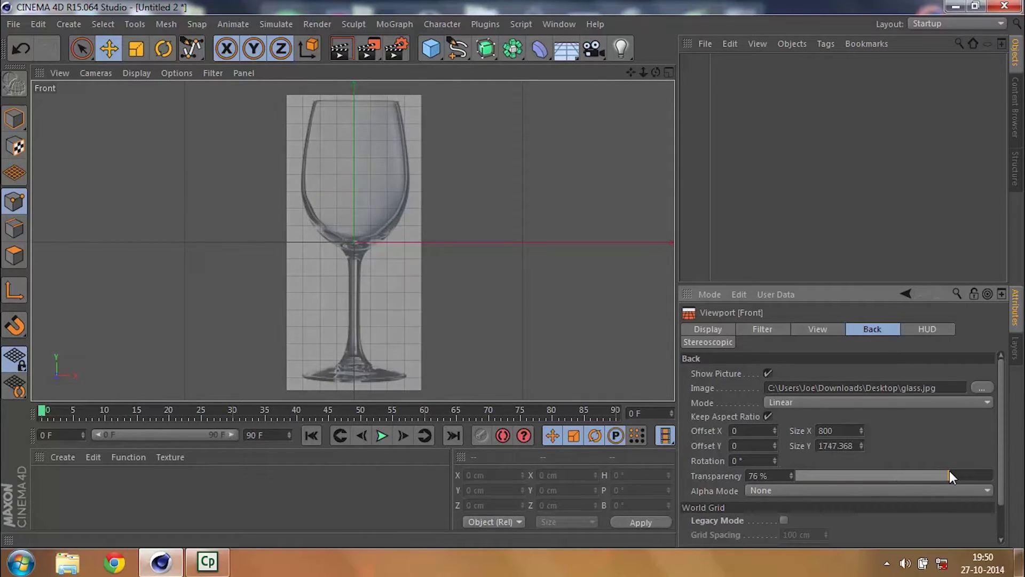
{"action": "left_click_drag", "start_coordinate": [952, 473], "coordinate": [964, 473]}
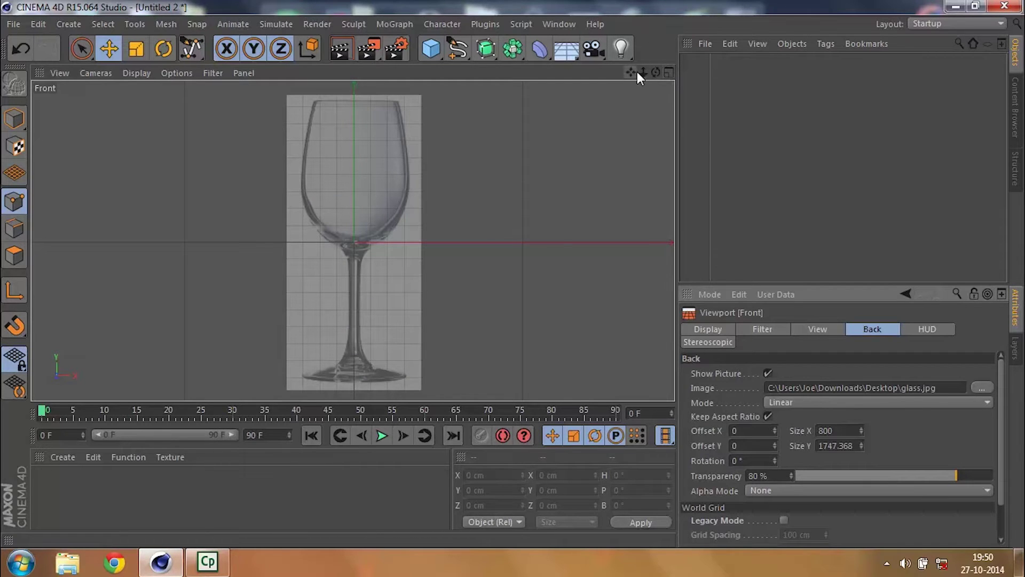
{"action": "left_click_drag", "start_coordinate": [644, 72], "coordinate": [562, 76]}
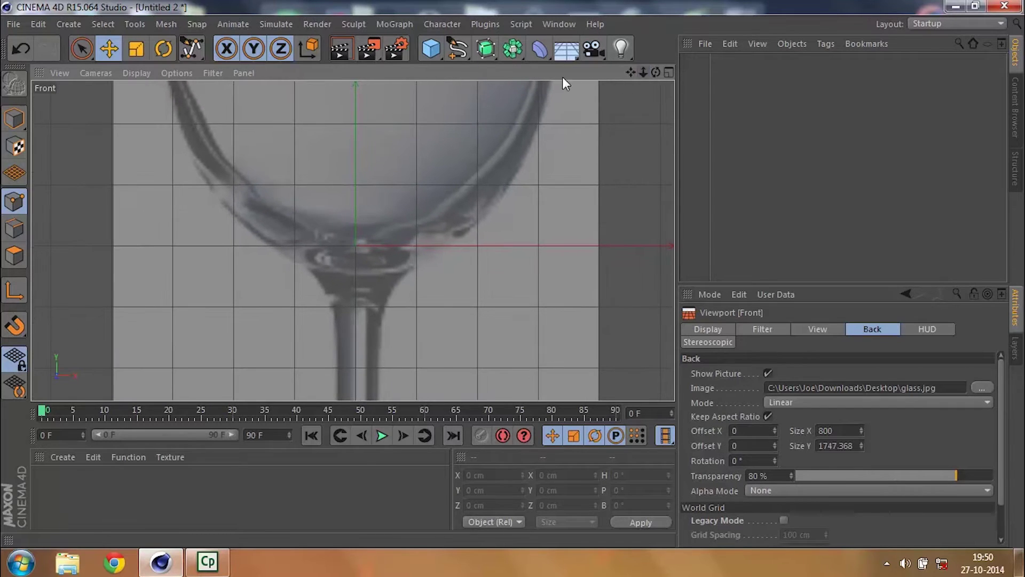
{"action": "left_click", "coordinate": [463, 47]}
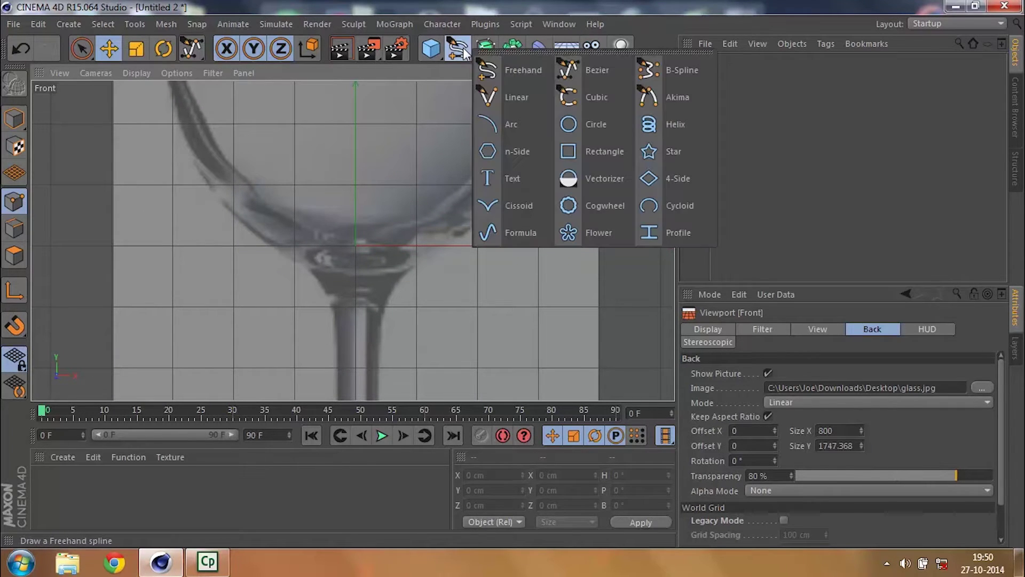
- Draw a Bezier spline from the bowl's bottom centre up its right side, undoing misplaced points
{"action": "left_click", "coordinate": [558, 76]}
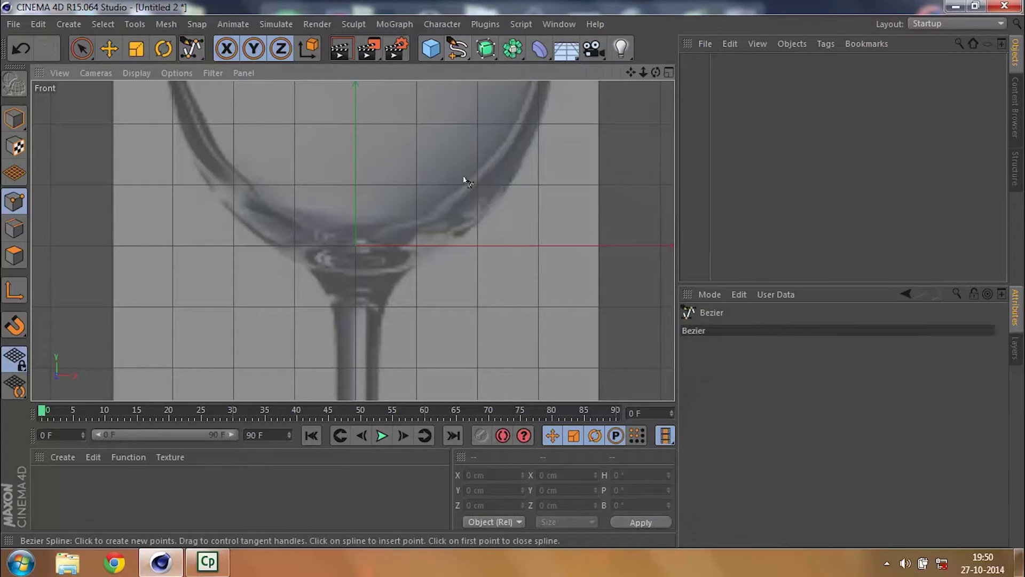
{"action": "left_click", "coordinate": [355, 233]}
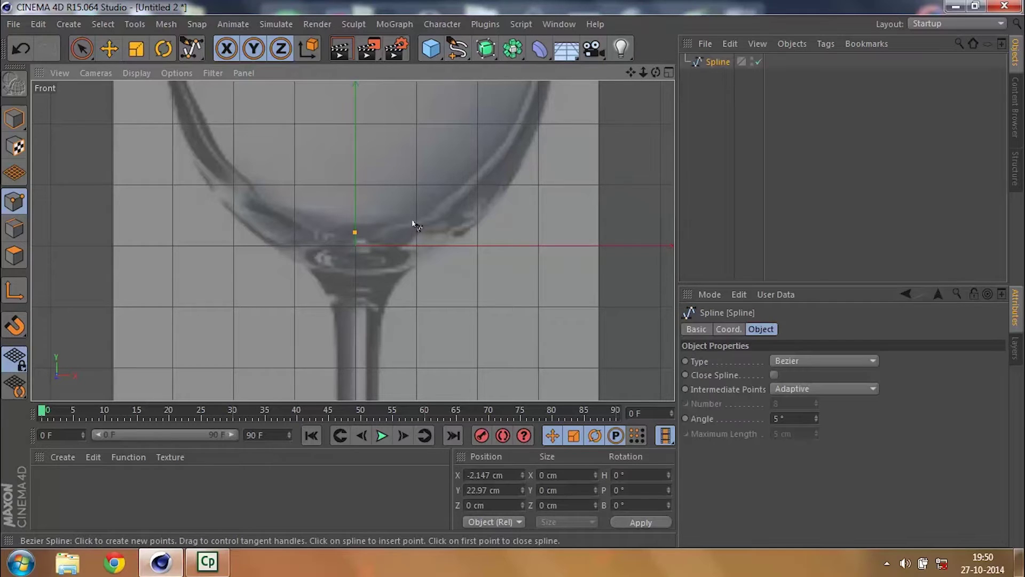
{"action": "left_click", "coordinate": [451, 208]}
{"action": "key", "text": "ctrl+z"}
{"action": "left_click_drag", "start_coordinate": [451, 208], "coordinate": [481, 192]}
{"action": "key", "text": "ctrl+z"}
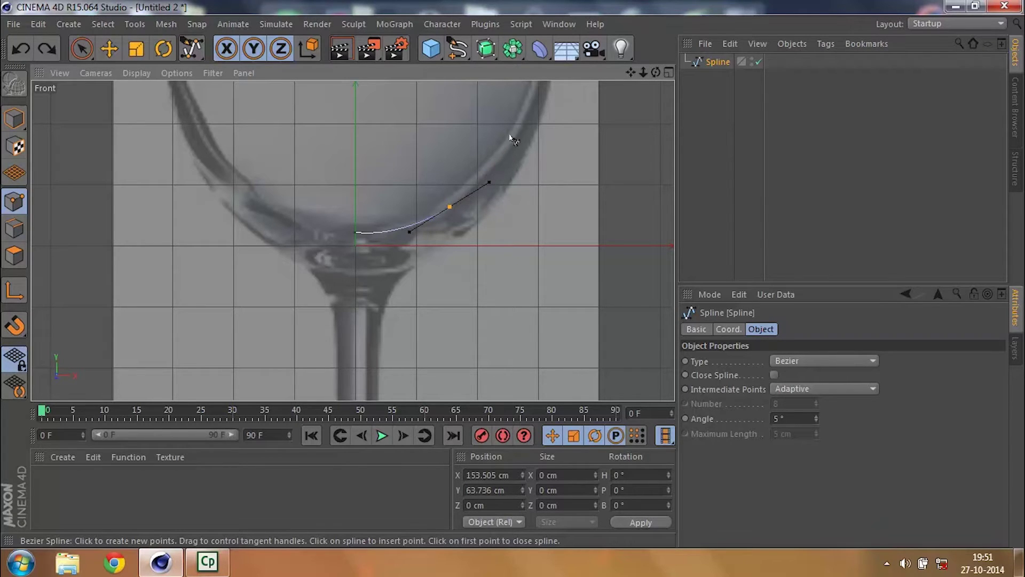
{"action": "left_click_drag", "start_coordinate": [525, 109], "coordinate": [536, 89]}
{"action": "left_click_drag", "start_coordinate": [631, 72], "coordinate": [353, 241]}
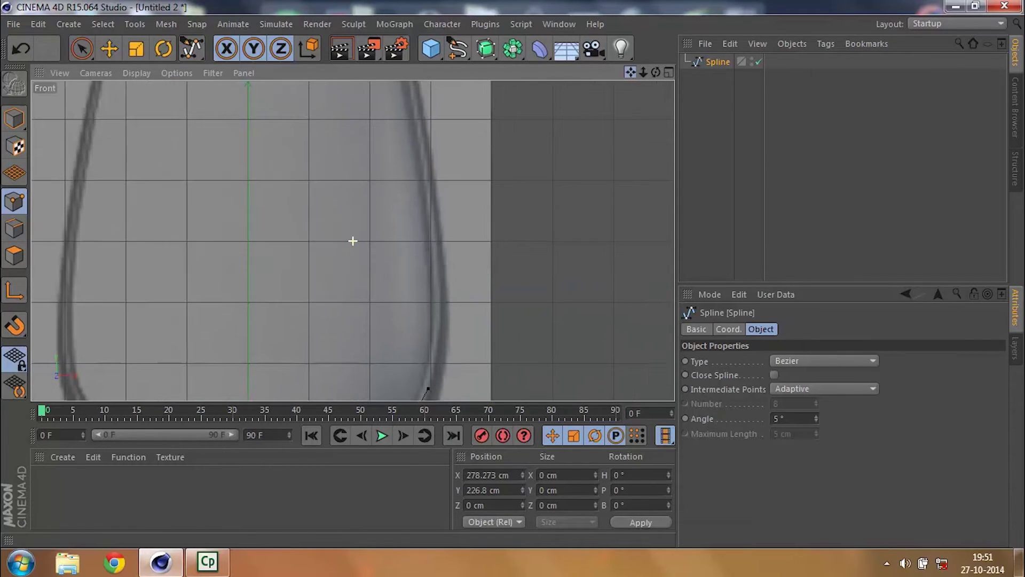
- Extend the Bezier spline up the bowl's wall to the rim's right corner
{"action": "left_click_drag", "start_coordinate": [434, 292], "coordinate": [431, 228]}
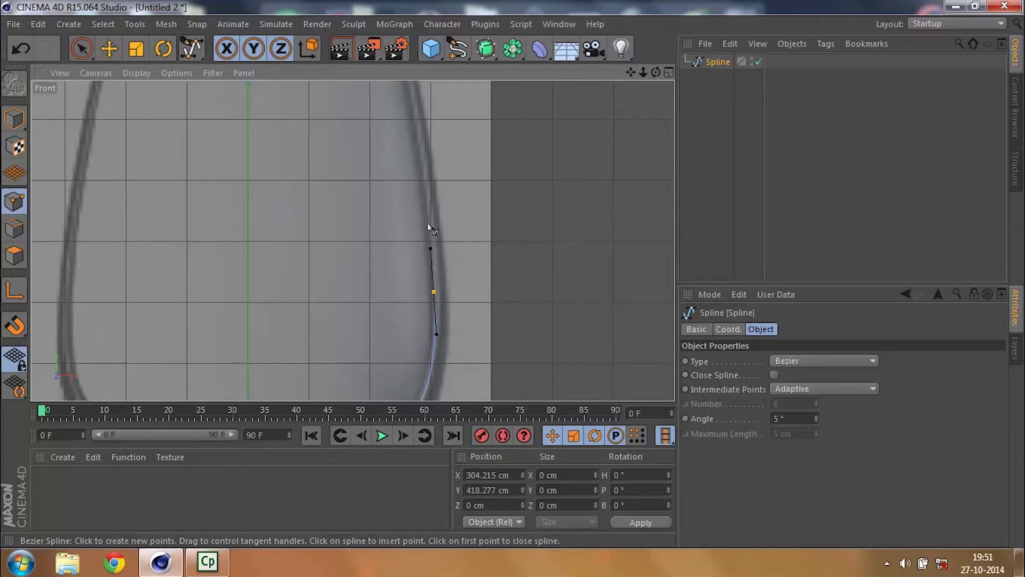
{"action": "left_click", "coordinate": [414, 131]}
{"action": "left_click_drag", "start_coordinate": [412, 126], "coordinate": [412, 110]}
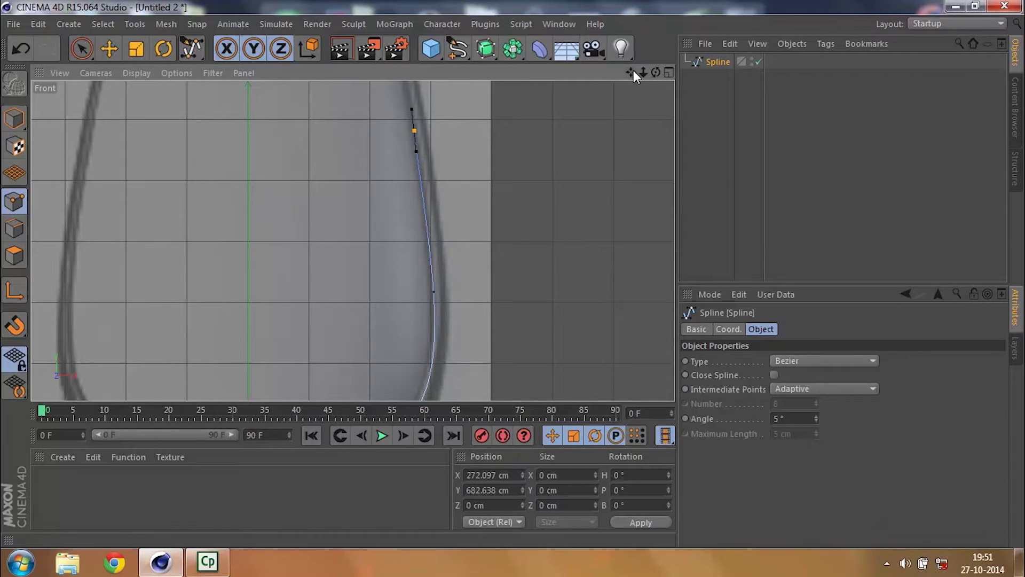
{"action": "left_click_drag", "start_coordinate": [633, 71], "coordinate": [355, 238]}
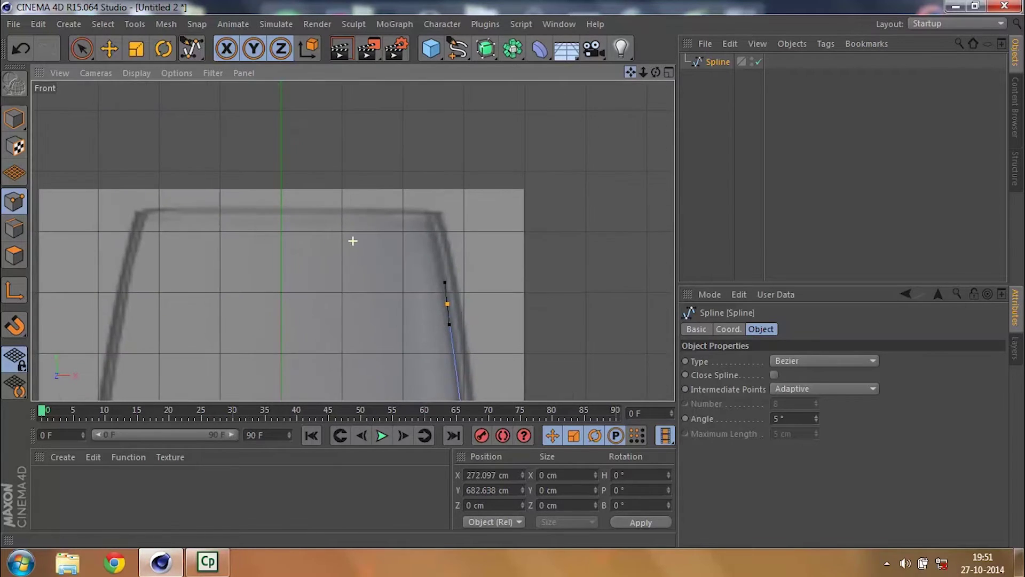
{"action": "left_click", "coordinate": [428, 214]}
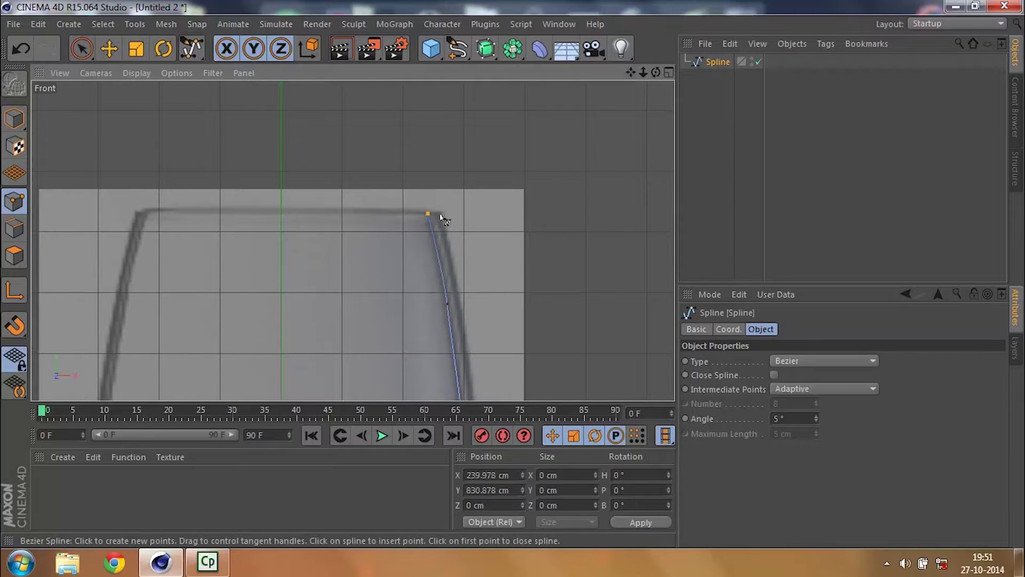
{"action": "left_click", "coordinate": [441, 212]}
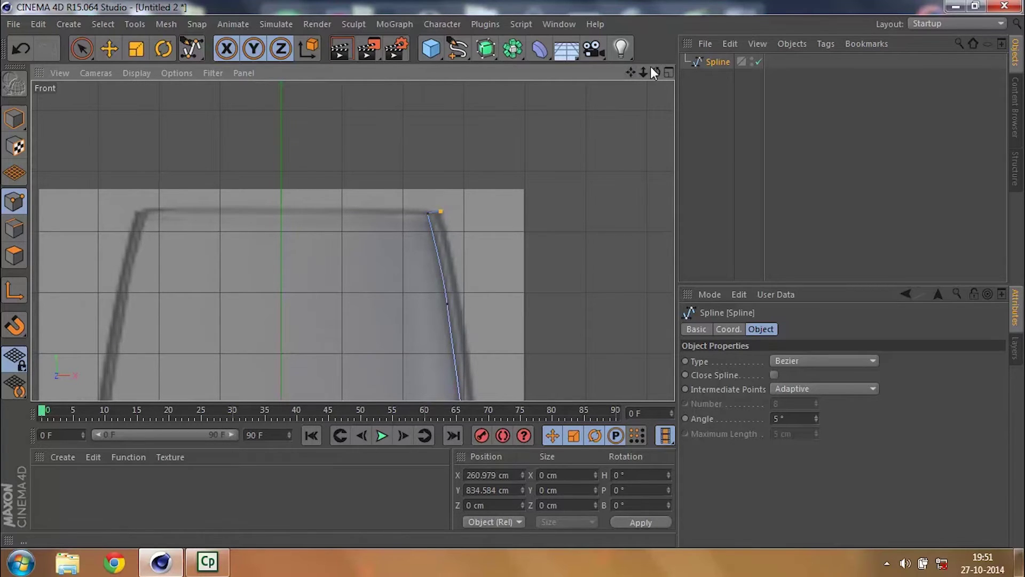
- Run the spline back down the bowl's outer wall toward the stem
{"action": "left_click_drag", "start_coordinate": [630, 72], "coordinate": [588, 11]}
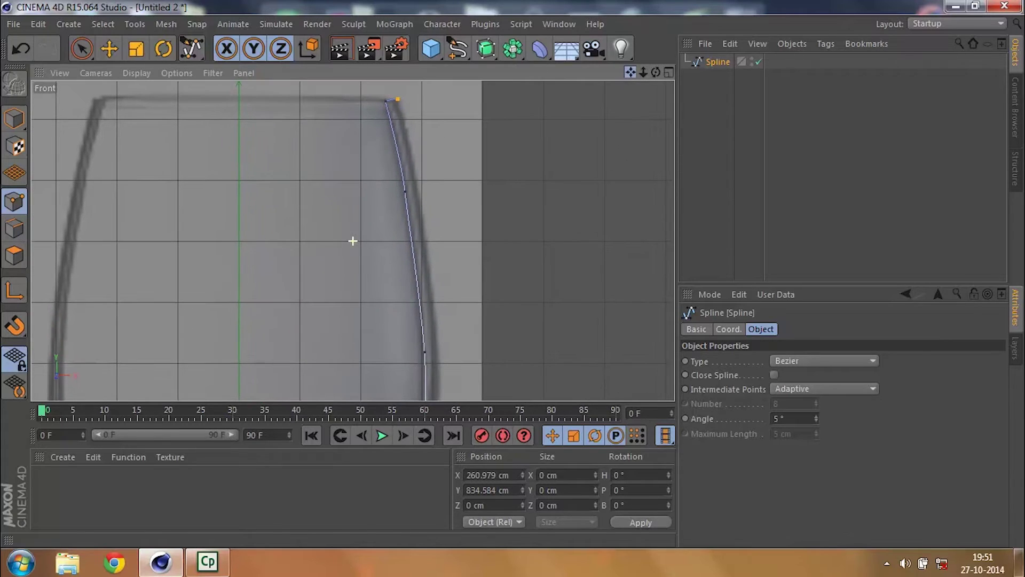
{"action": "left_click", "coordinate": [434, 305]}
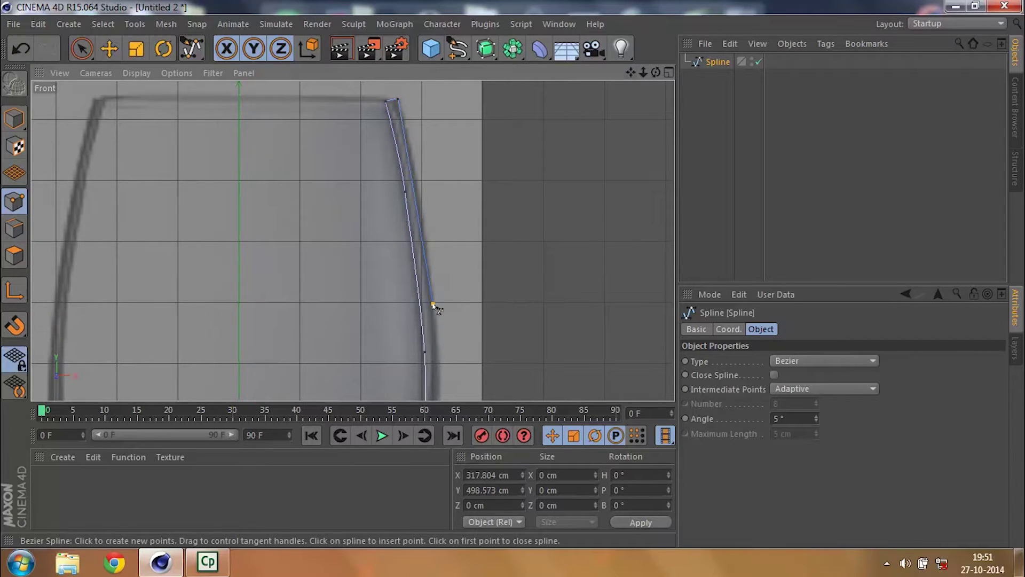
{"action": "left_click_drag", "start_coordinate": [434, 305], "coordinate": [439, 379]}
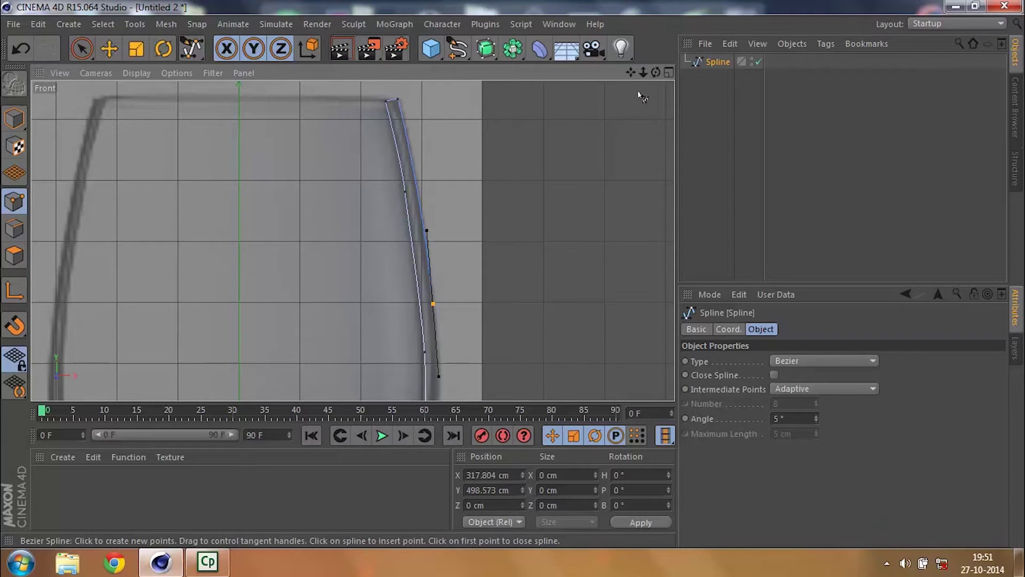
{"action": "mouse_move", "coordinate": [631, 73]}
{"action": "left_mouse_down"}
{"action": "mouse_move", "coordinate": [631, 39]}
{"action": "mouse_move", "coordinate": [634, 73]}
{"action": "left_mouse_up"}
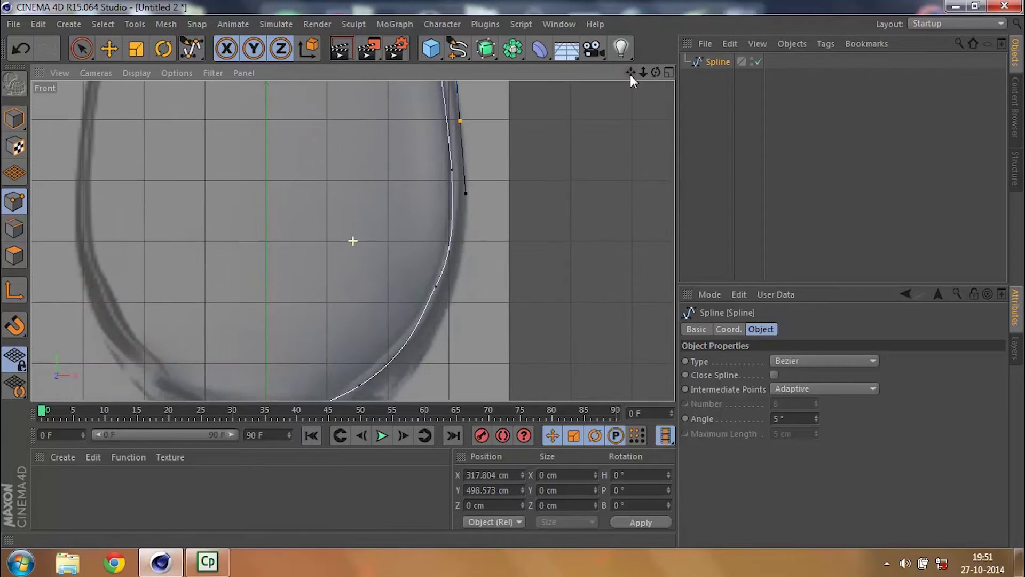
{"action": "left_click_drag", "start_coordinate": [448, 307], "coordinate": [435, 354]}
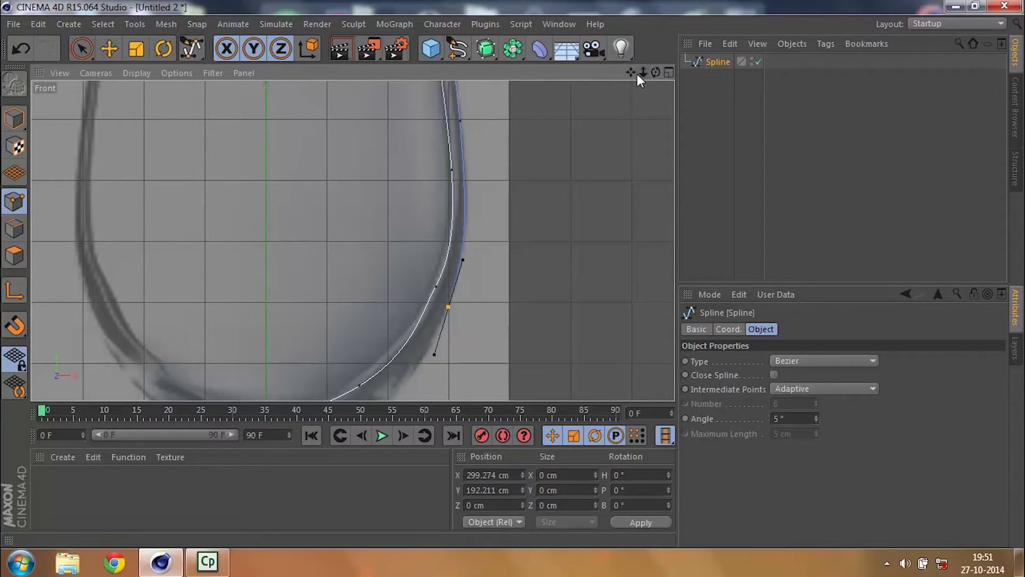
{"action": "left_click_drag", "start_coordinate": [631, 72], "coordinate": [395, 265]}
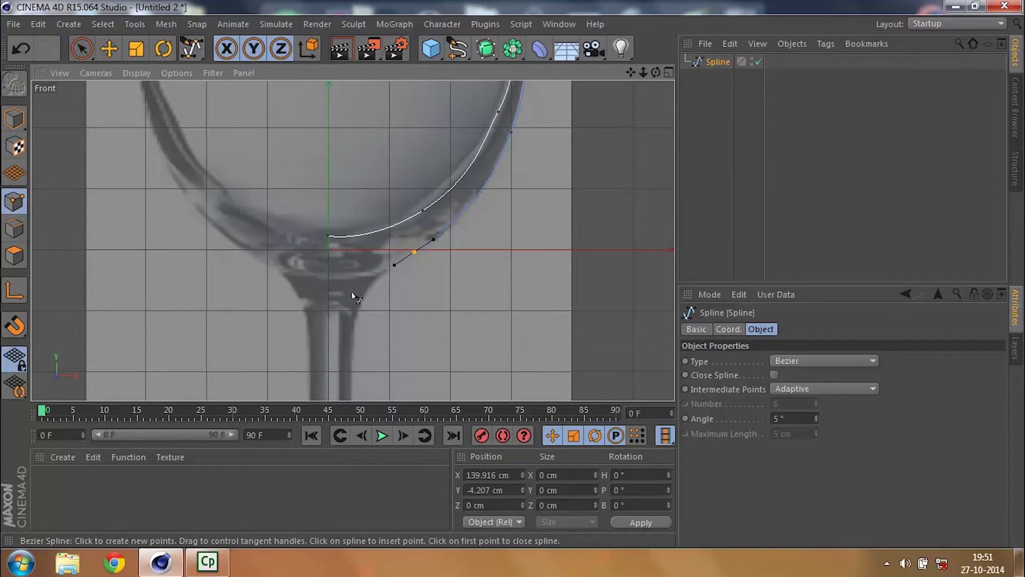
- Curve the spline into the stem and add points down to the stem's bottom
{"action": "left_click", "coordinate": [369, 293]}
{"action": "left_click_drag", "start_coordinate": [368, 295], "coordinate": [362, 302]}
{"action": "left_click", "coordinate": [353, 344]}
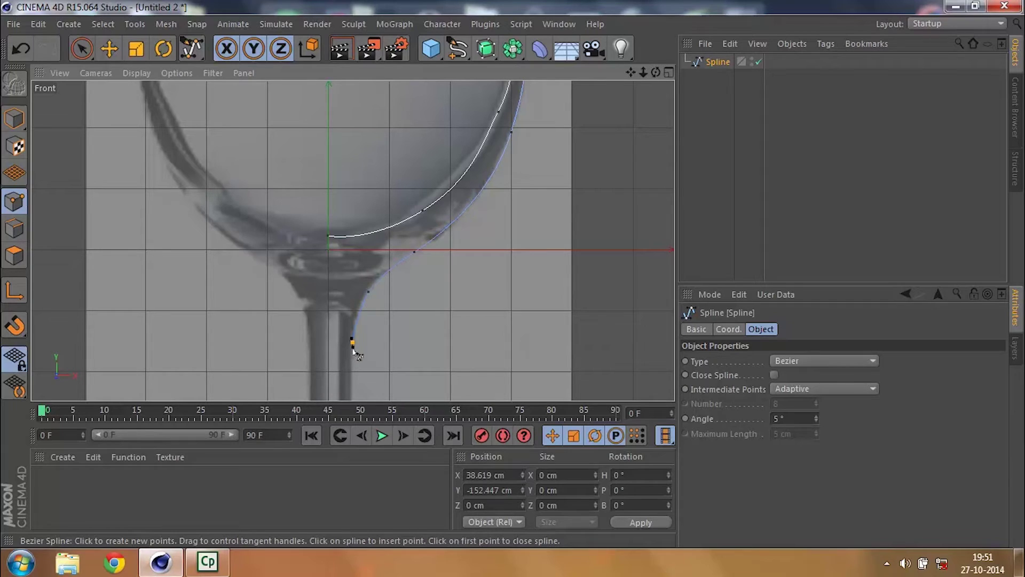
{"action": "left_click", "coordinate": [349, 361]}
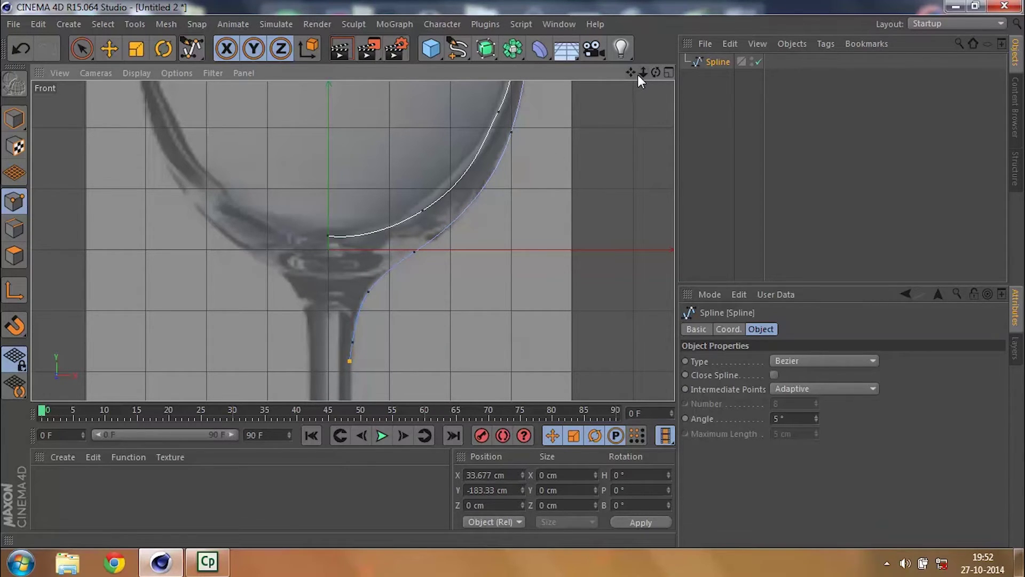
{"action": "middle_click_drag", "start_coordinate": [355, 236], "coordinate": [486, 243], "text": "alt"}
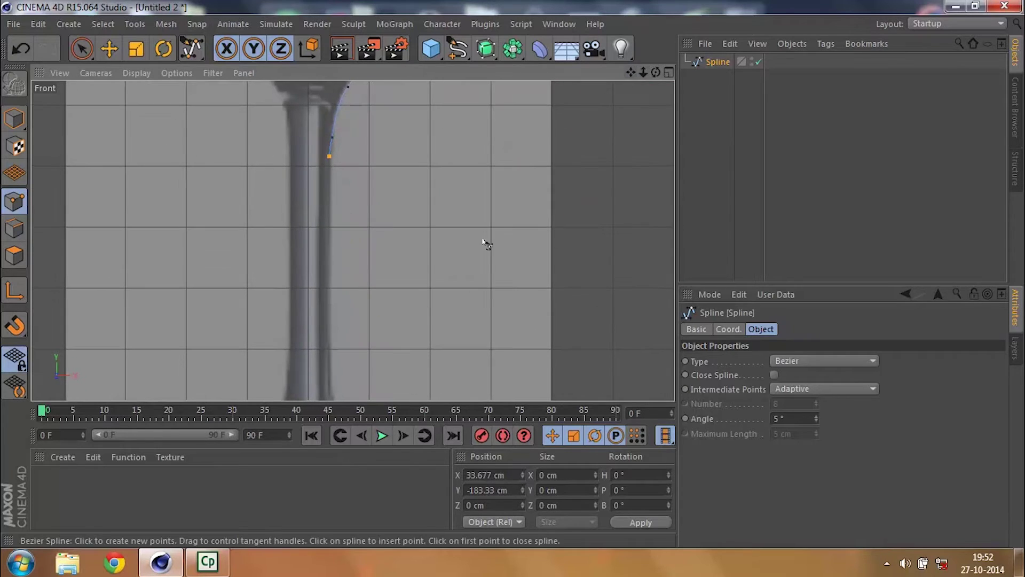
{"action": "left_click", "coordinate": [331, 383]}
{"action": "left_click_drag", "start_coordinate": [632, 72], "coordinate": [412, 279]}
- Trace the foot's flare and outer rim, ending the profile at the base centre
{"action": "left_click_drag", "start_coordinate": [325, 251], "coordinate": [367, 273]}
{"action": "key", "text": "ctrl+z"}
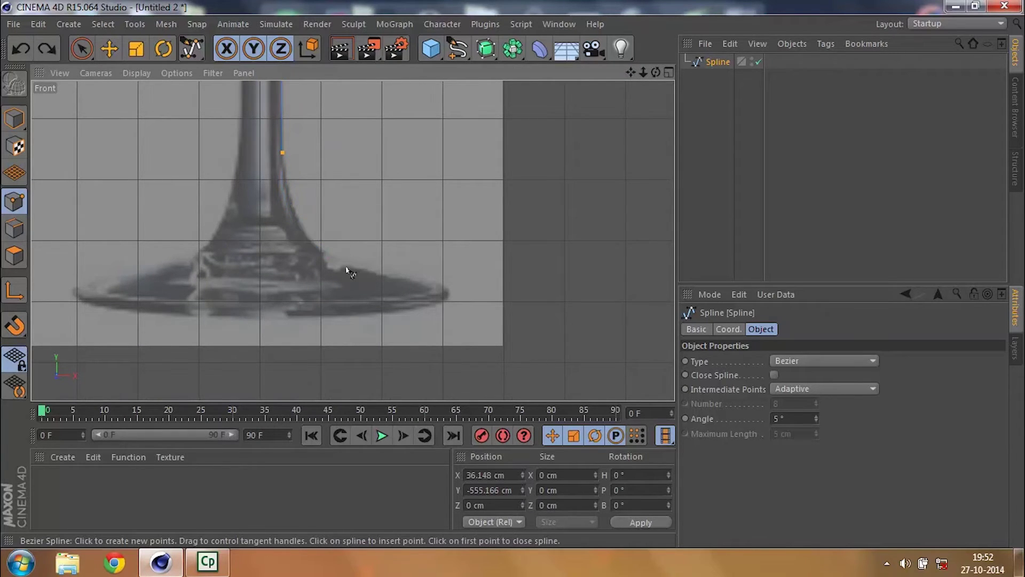
{"action": "left_click_drag", "start_coordinate": [298, 209], "coordinate": [396, 274]}
{"action": "left_click", "coordinate": [431, 278]}
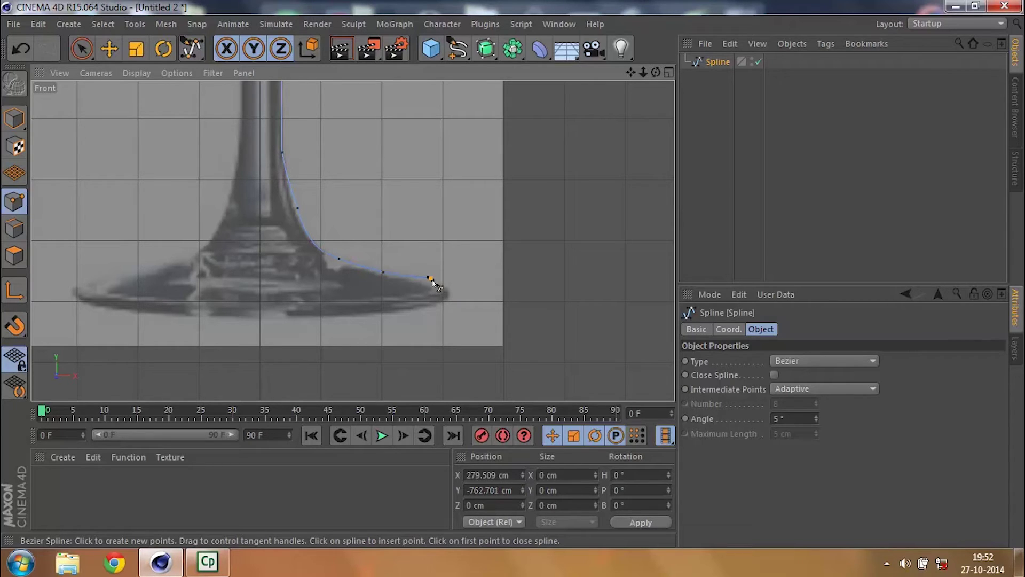
{"action": "left_click_drag", "start_coordinate": [433, 279], "coordinate": [440, 283]}
{"action": "left_click", "coordinate": [447, 287]}
{"action": "left_click", "coordinate": [260, 284]}
- Switch to Live Selection and Move, and set the last point's Position X to 0 cm
{"action": "left_click", "coordinate": [83, 49]}
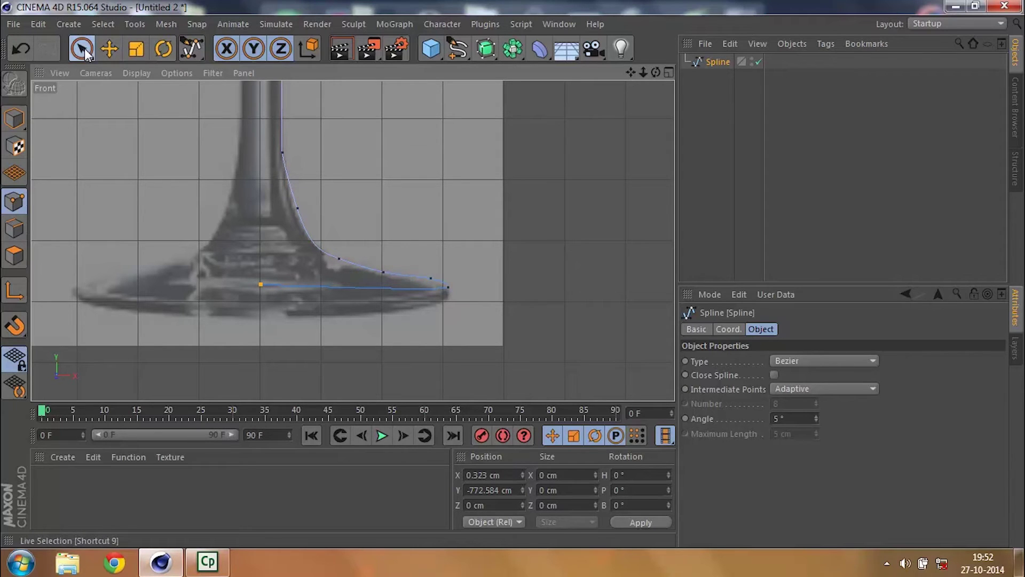
{"action": "left_click_drag", "start_coordinate": [84, 48], "coordinate": [115, 70]}
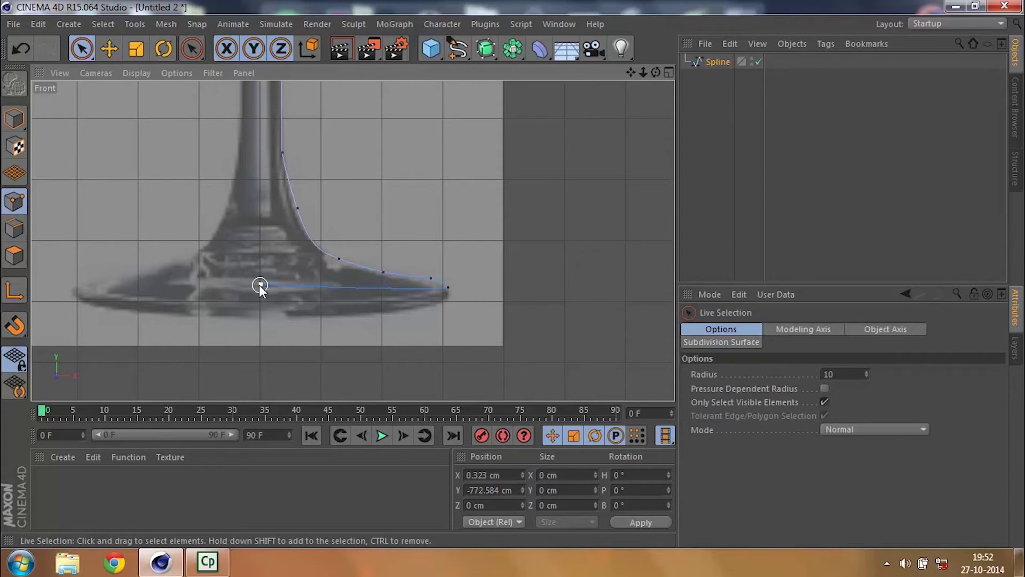
{"action": "left_click", "coordinate": [107, 51]}
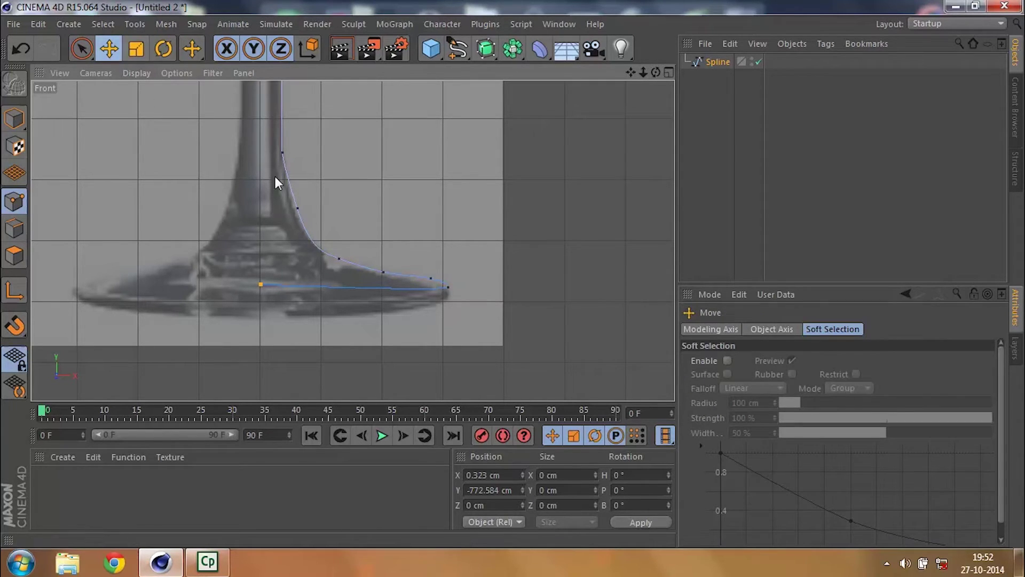
{"action": "left_click", "coordinate": [716, 63]}
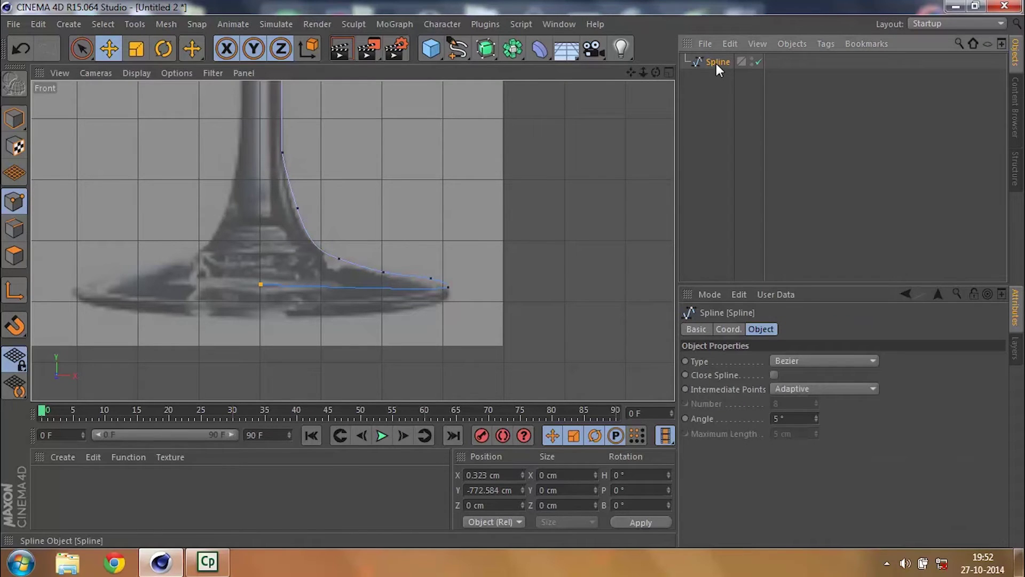
{"action": "left_click", "coordinate": [728, 329]}
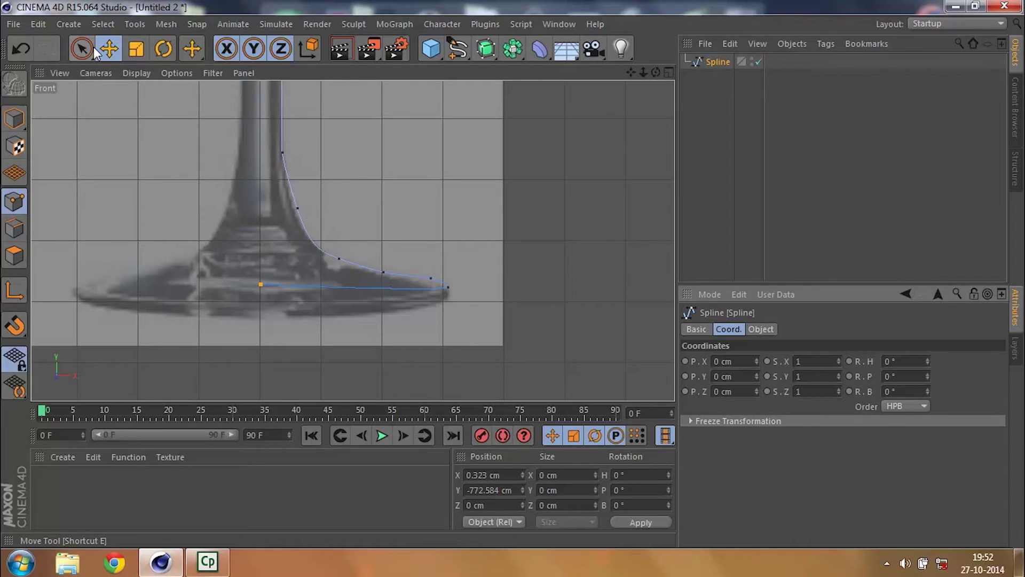
{"action": "left_click", "coordinate": [498, 475]}
{"action": "type", "text": "0"}
{"action": "key", "text": "Return"}
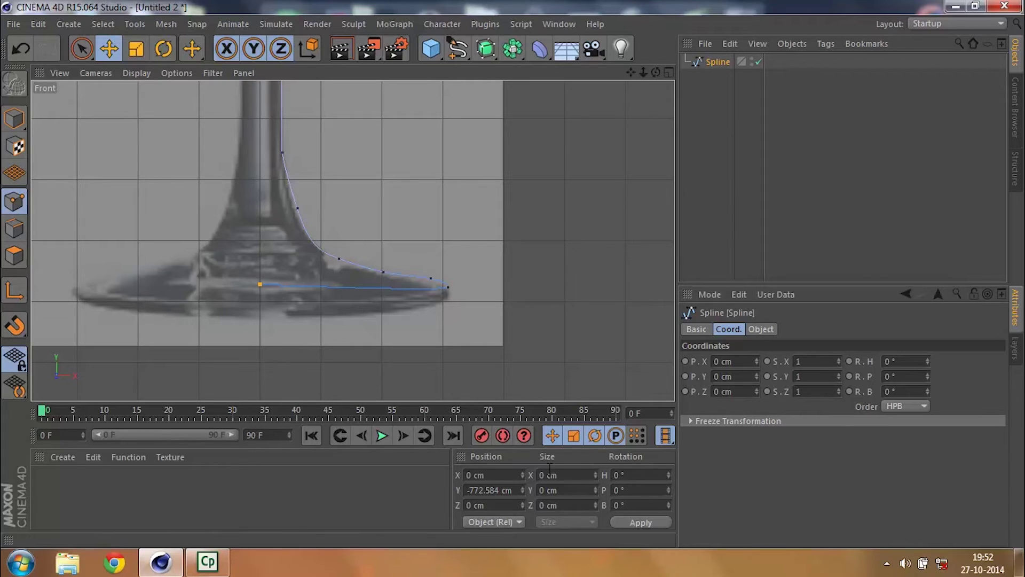
- Re-enter X 0 cm for the end point, undoing stray Y and Z position changes
{"action": "left_click", "coordinate": [521, 489]}
{"action": "left_click_drag", "start_coordinate": [522, 488], "coordinate": [522, 488]}
{"action": "key", "text": "ctrl+z"}
{"action": "left_click", "coordinate": [495, 475]}
{"action": "type", "text": "0"}
{"action": "key", "text": "Return"}
{"action": "left_click_drag", "start_coordinate": [522, 502], "coordinate": [523, 502]}
{"action": "key", "text": "ctrl+z"}
{"action": "key", "text": "ctrl+z"}
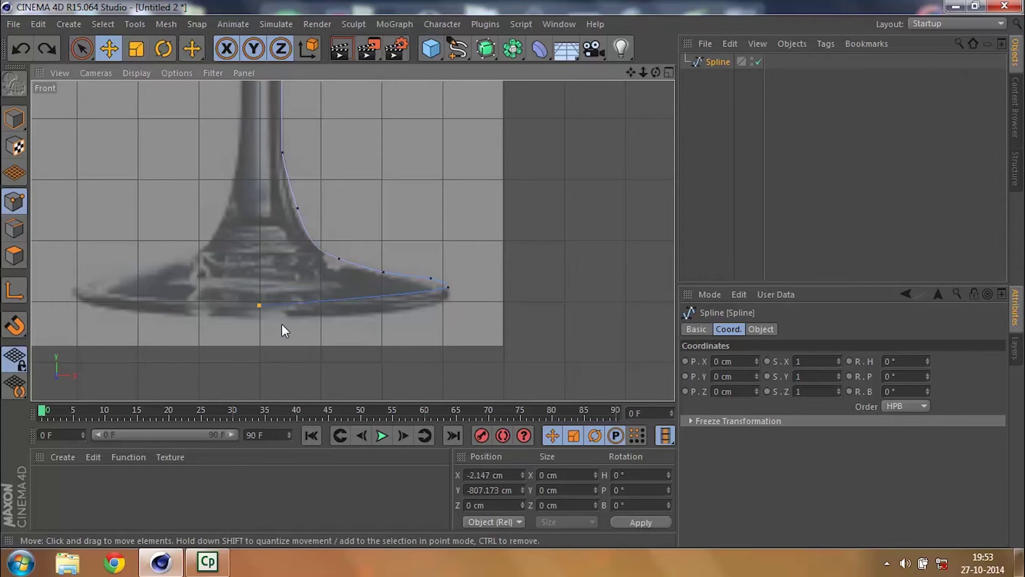
{"action": "left_click_drag", "start_coordinate": [281, 324], "coordinate": [282, 293]}
{"action": "key", "text": "ctrl+z"}
- Cancel a Y position edit and commit the end point's Position X of 0 cm again
{"action": "left_click", "coordinate": [523, 488]}
{"action": "double_click", "coordinate": [477, 490]}
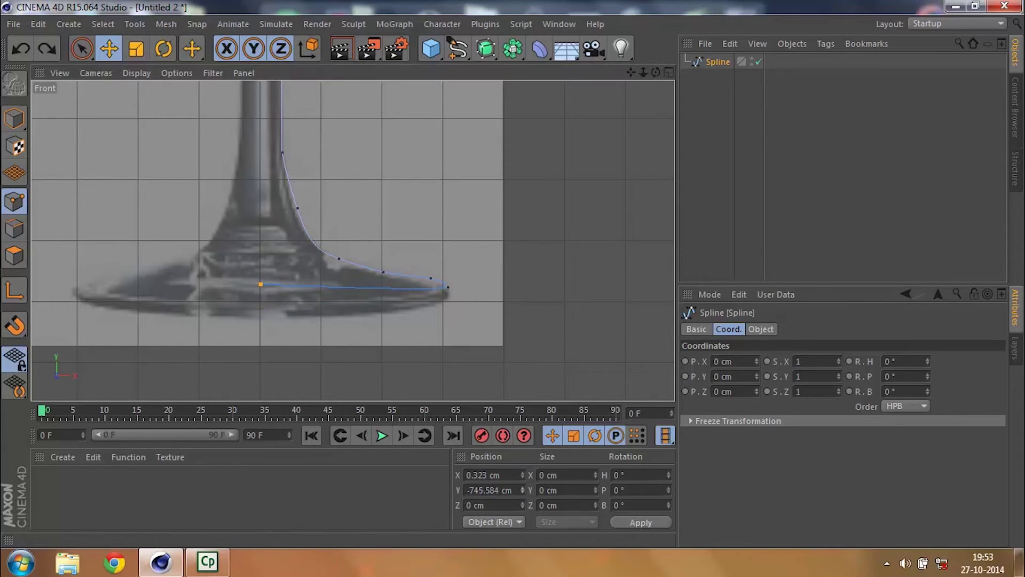
{"action": "type", "text": "214"}
{"action": "key", "text": "Escape"}
{"action": "double_click", "coordinate": [504, 475]}
{"action": "type", "text": "0"}
{"action": "key", "text": "Return"}
{"action": "left_click_drag", "start_coordinate": [631, 72], "coordinate": [425, 391]}
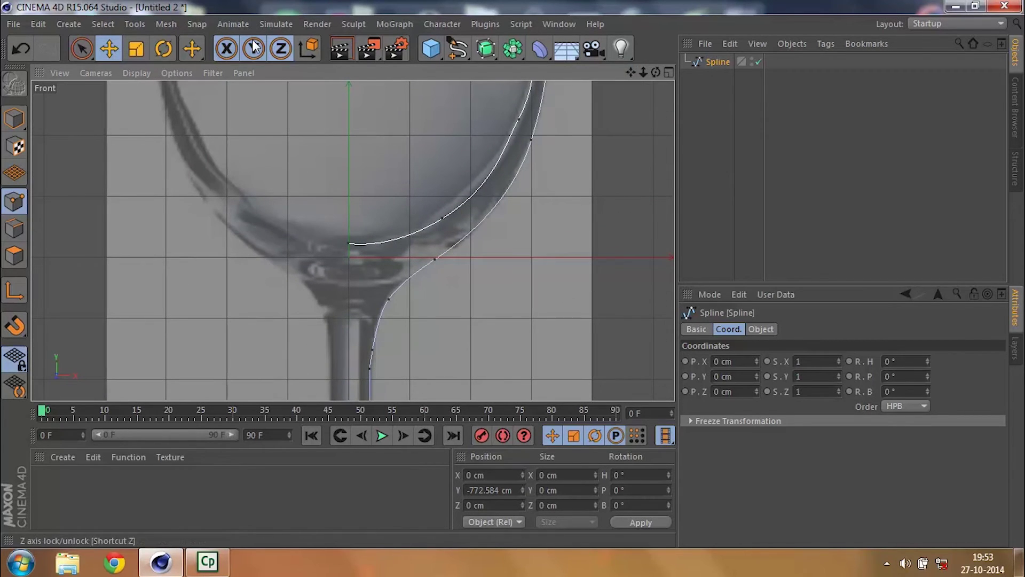
- Select the spline's first point in the bowl and set its Position X to 0 cm
{"action": "left_click", "coordinate": [88, 56]}
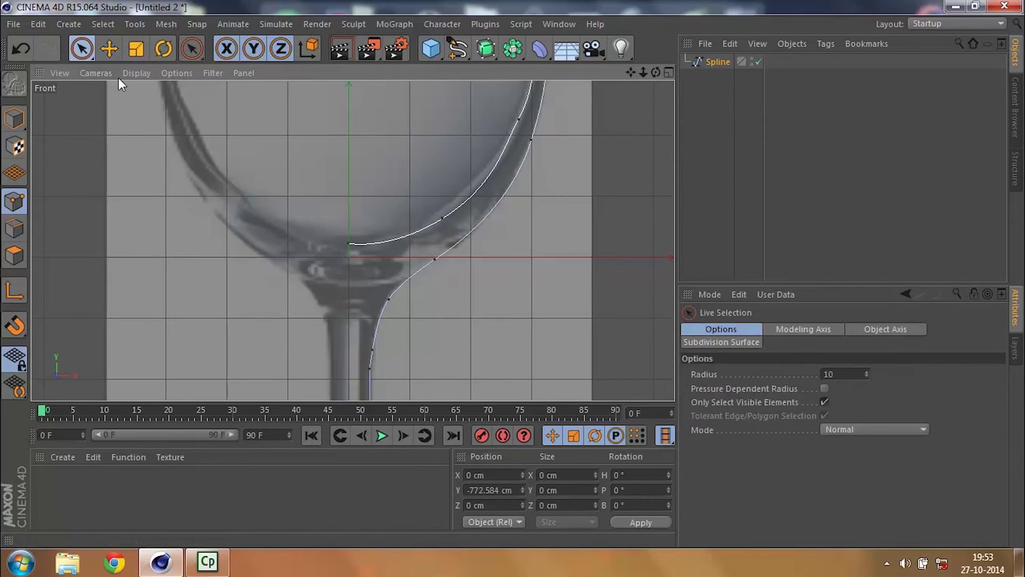
{"action": "left_click", "coordinate": [348, 244]}
{"action": "left_click", "coordinate": [482, 474]}
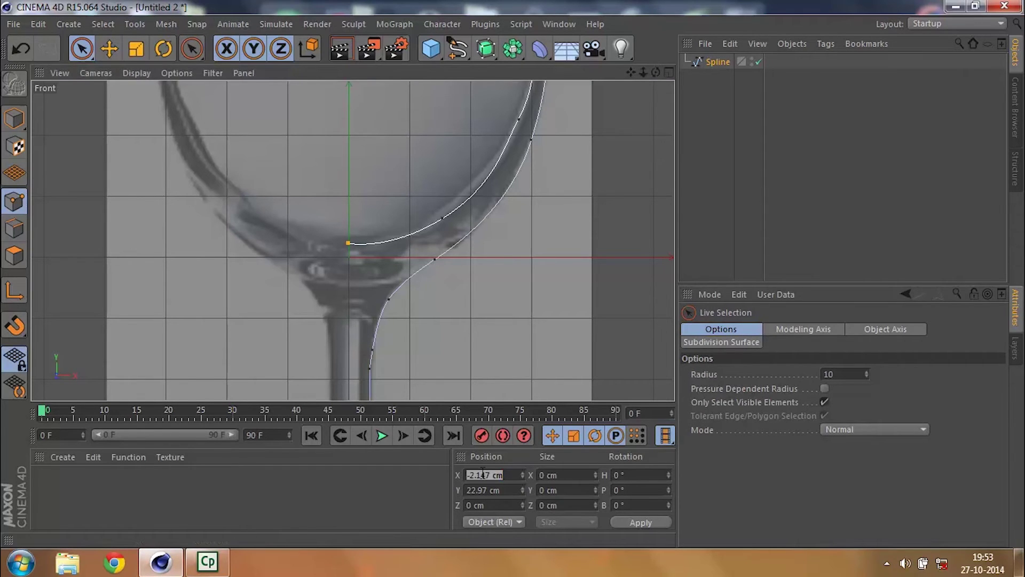
{"action": "type", "text": "0"}
{"action": "key", "text": "Return"}
{"action": "left_click", "coordinate": [761, 189]}
{"action": "left_click_drag", "start_coordinate": [631, 73], "coordinate": [353, 240]}
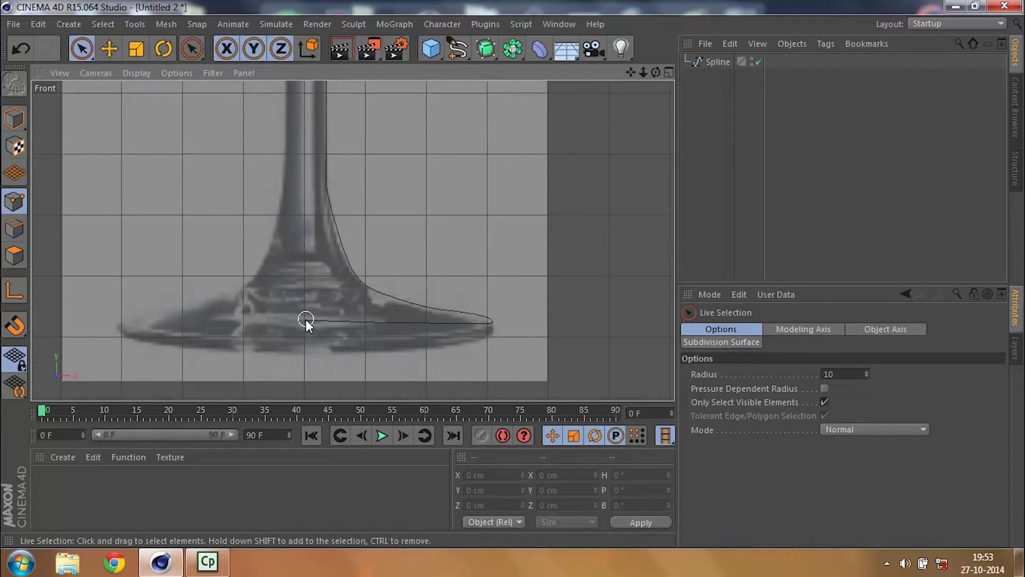
{"action": "mouse_move", "coordinate": [636, 69]}
{"action": "left_mouse_down"}
{"action": "mouse_move", "coordinate": [352, 242]}
{"action": "mouse_move", "coordinate": [641, 74]}
{"action": "left_mouse_up"}
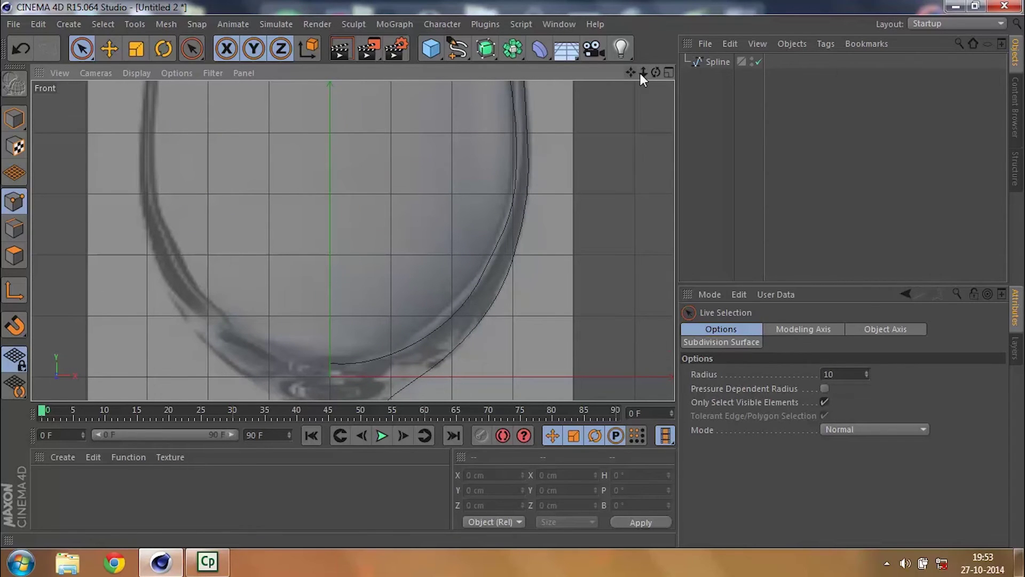
- Enlarge the perspective view, orbit around the profile, and add a Lathe generator
{"action": "left_click", "coordinate": [668, 72]}
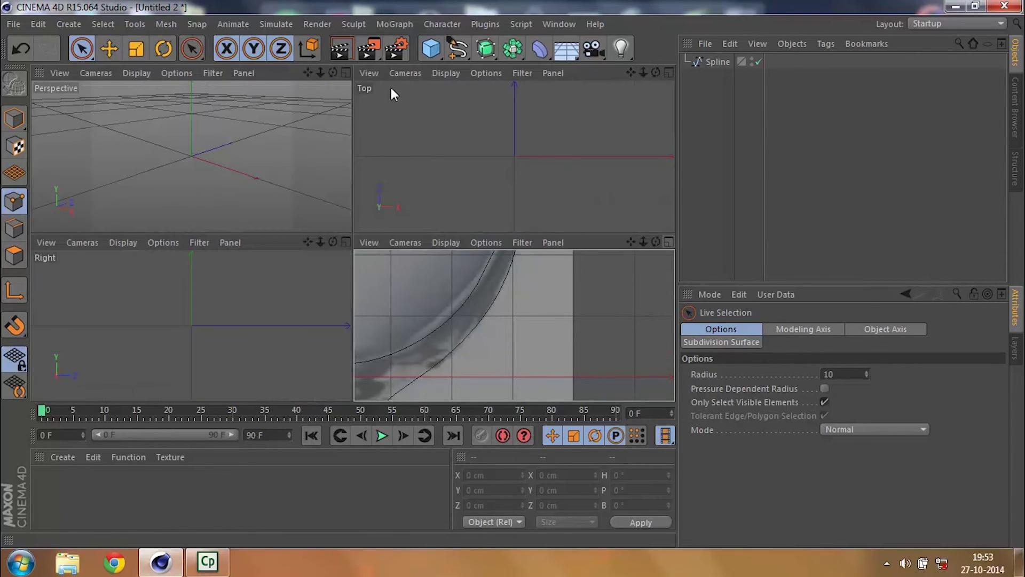
{"action": "left_click", "coordinate": [346, 72]}
{"action": "left_click_drag", "start_coordinate": [656, 72], "coordinate": [352, 238]}
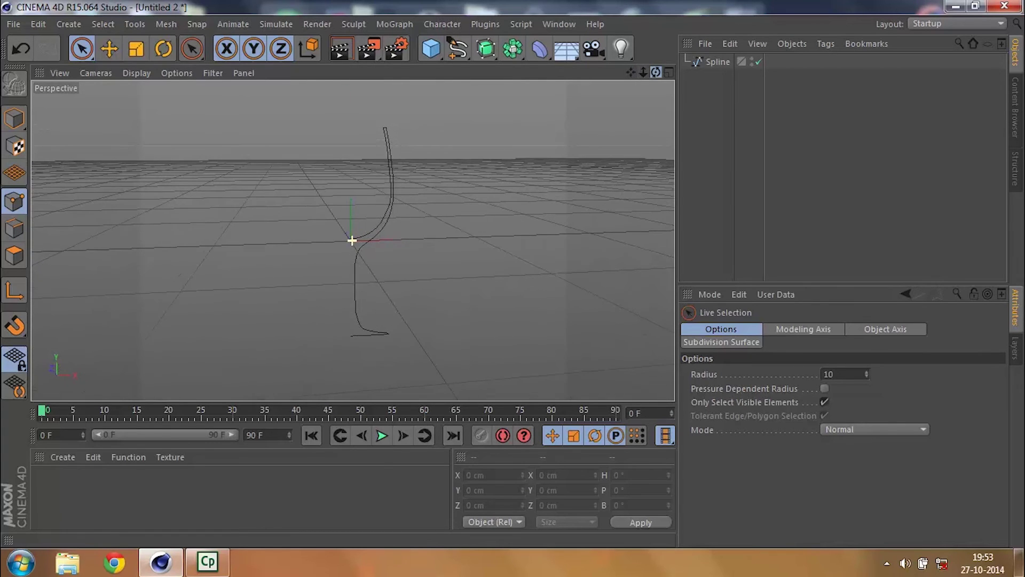
{"action": "left_click", "coordinate": [483, 51]}
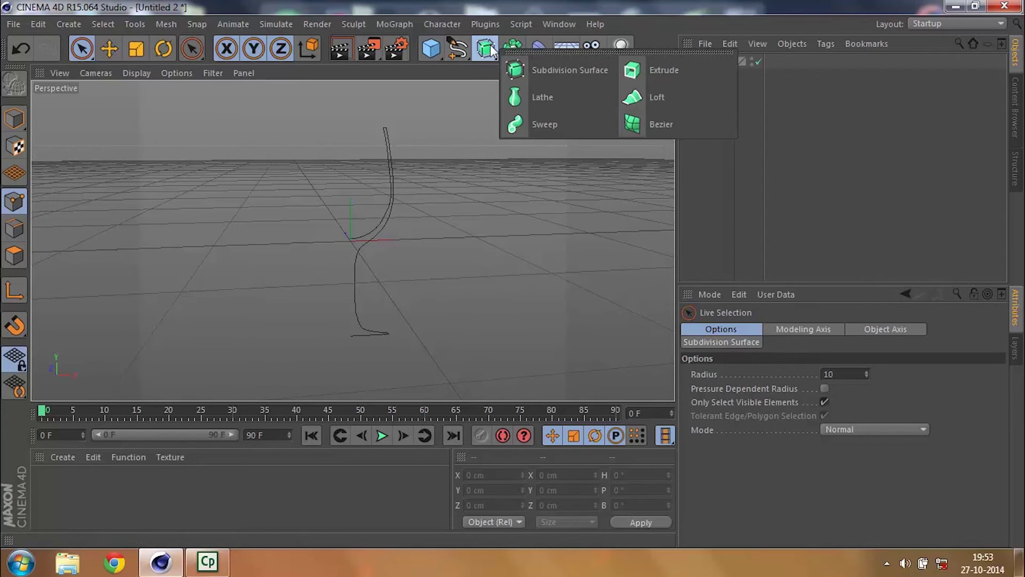
{"action": "left_click", "coordinate": [535, 96]}
- Parent the Spline under the Lathe and orbit to inspect the result
{"action": "left_click", "coordinate": [705, 100]}
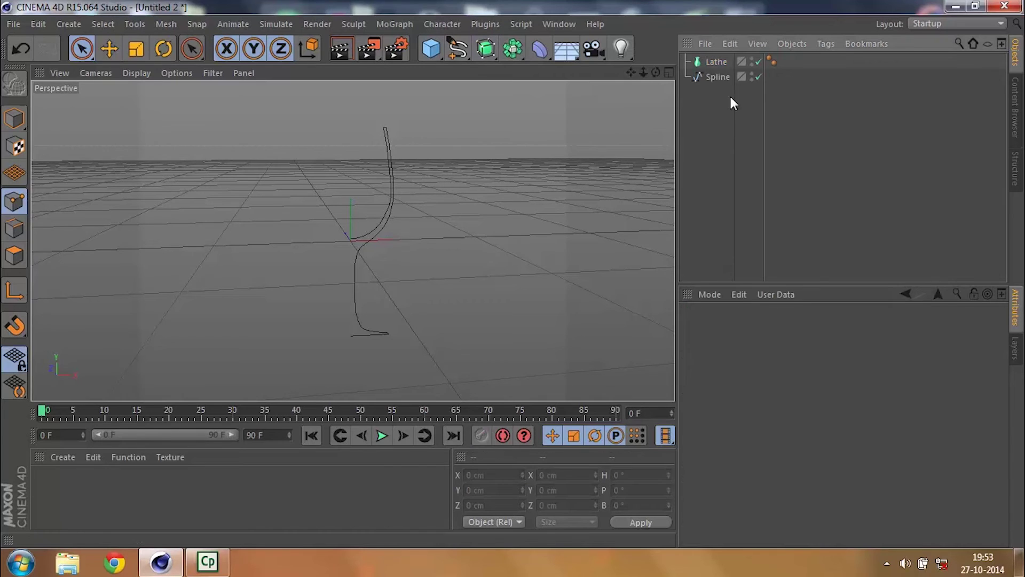
{"action": "left_click_drag", "start_coordinate": [717, 63], "coordinate": [718, 63]}
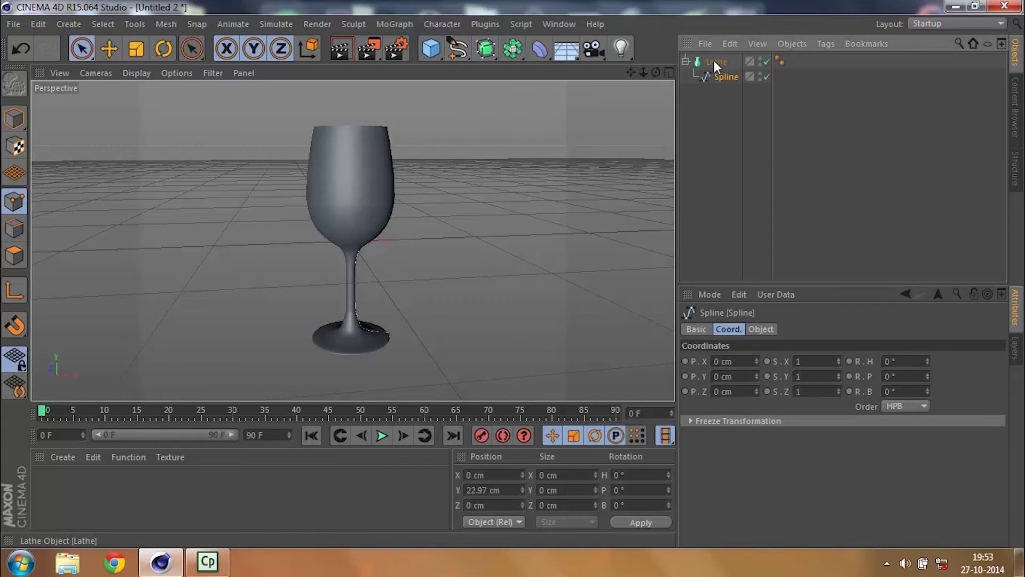
{"action": "left_click_drag", "start_coordinate": [657, 72], "coordinate": [657, 144]}
{"action": "left_click_drag", "start_coordinate": [352, 240], "coordinate": [352, 240], "text": "alt"}
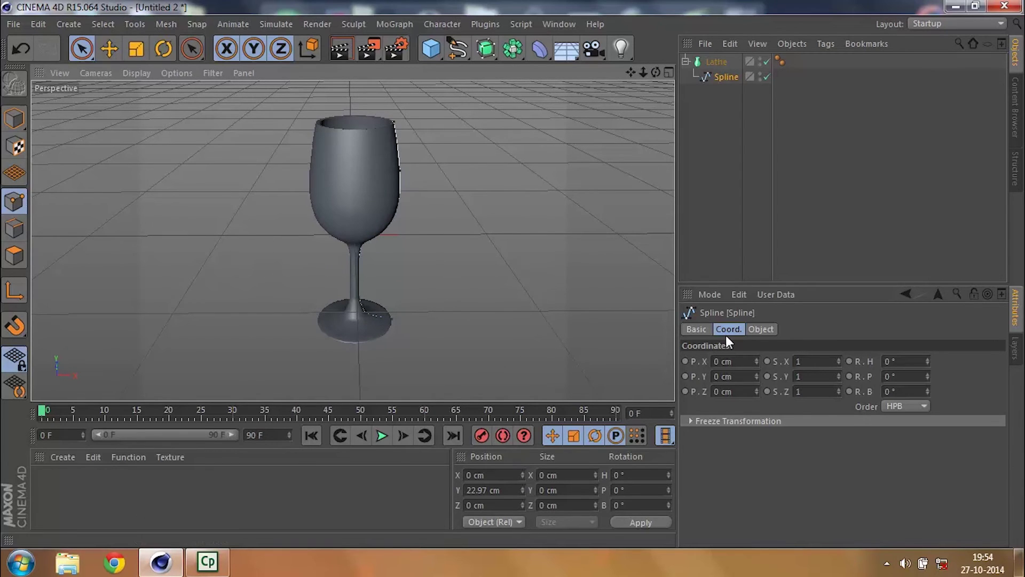
{"action": "left_click", "coordinate": [736, 116]}
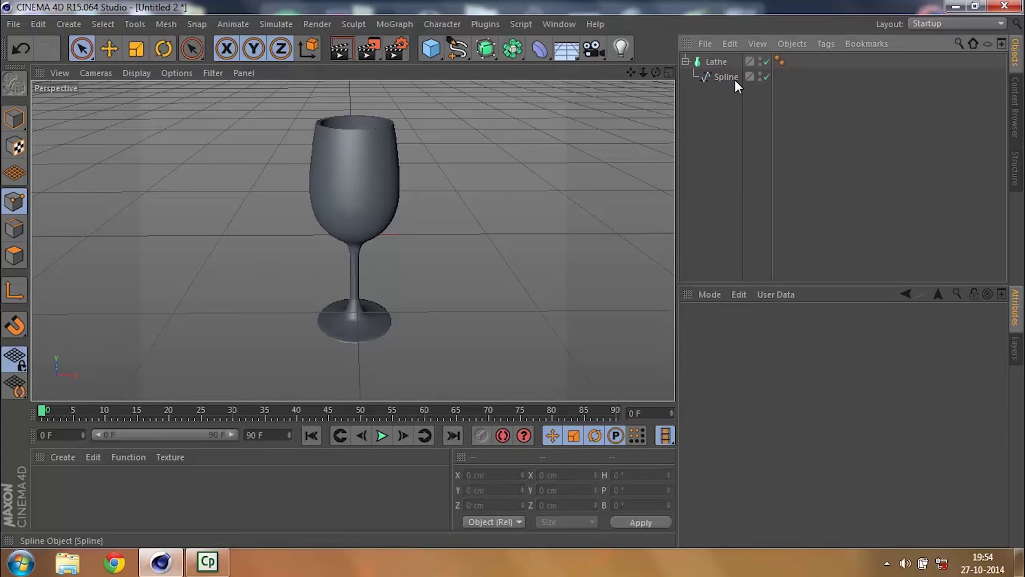
- Set the Lathe's Angle to 0° in its Object properties
{"action": "left_click", "coordinate": [716, 60]}
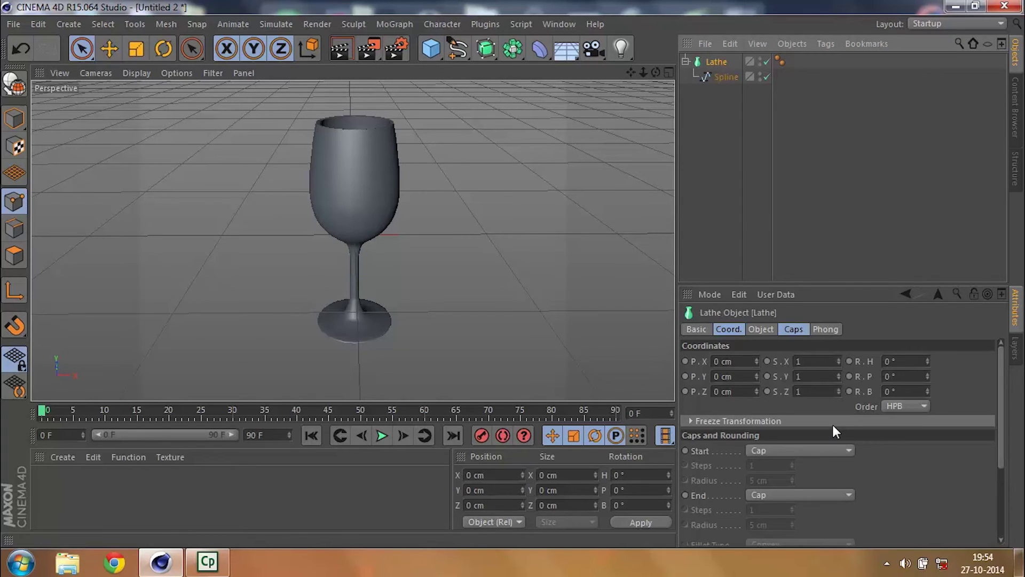
{"action": "scroll", "coordinate": [833, 425], "scroll_direction": "down", "scroll_amount": 3}
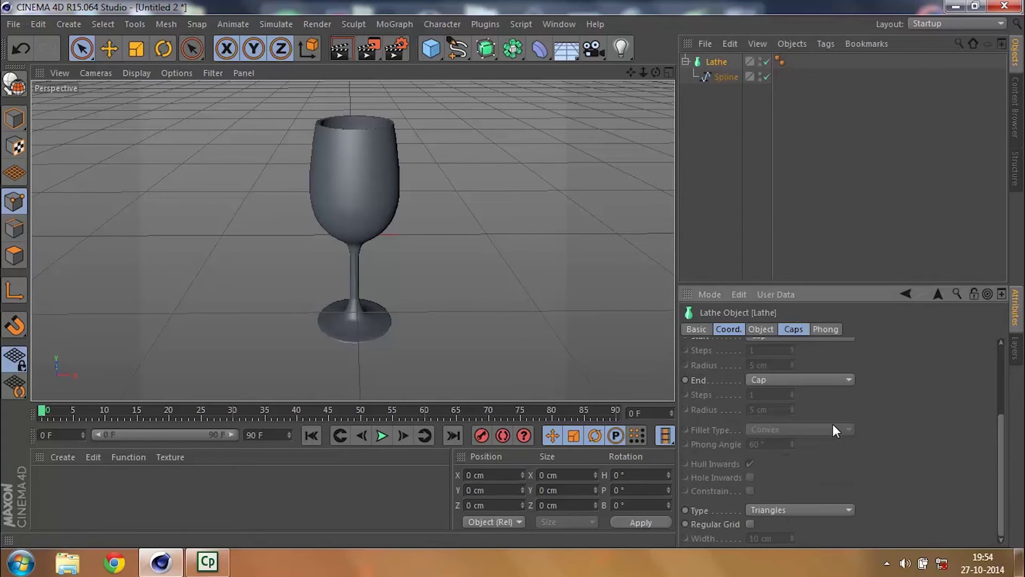
{"action": "left_click", "coordinate": [762, 329]}
{"action": "left_click", "coordinate": [737, 329]}
{"action": "left_click", "coordinate": [775, 329]}
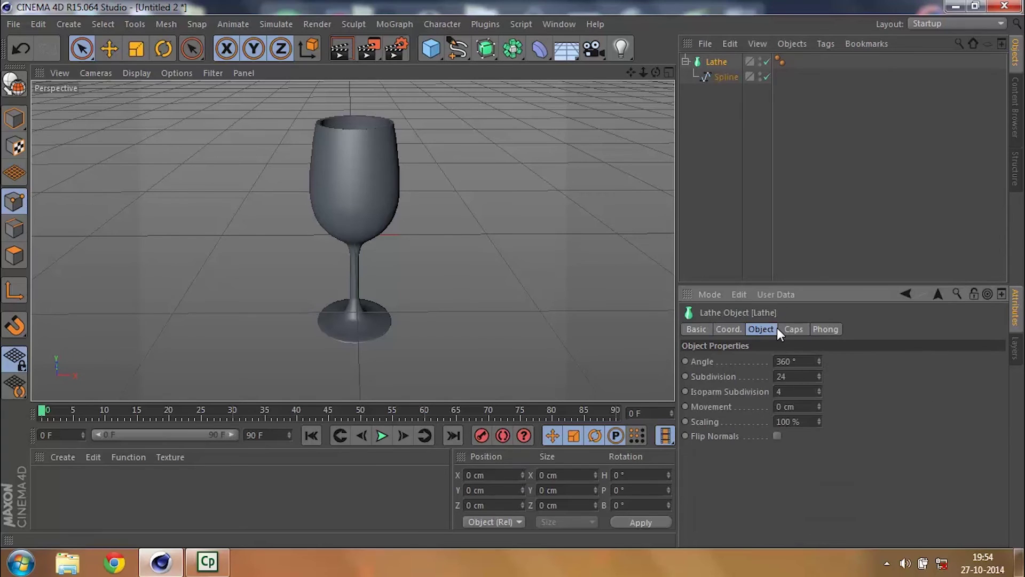
{"action": "mouse_move", "coordinate": [819, 362]}
{"action": "left_mouse_down"}
{"action": "mouse_move", "coordinate": [783, 375]}
{"action": "mouse_move", "coordinate": [818, 360]}
{"action": "left_mouse_up"}
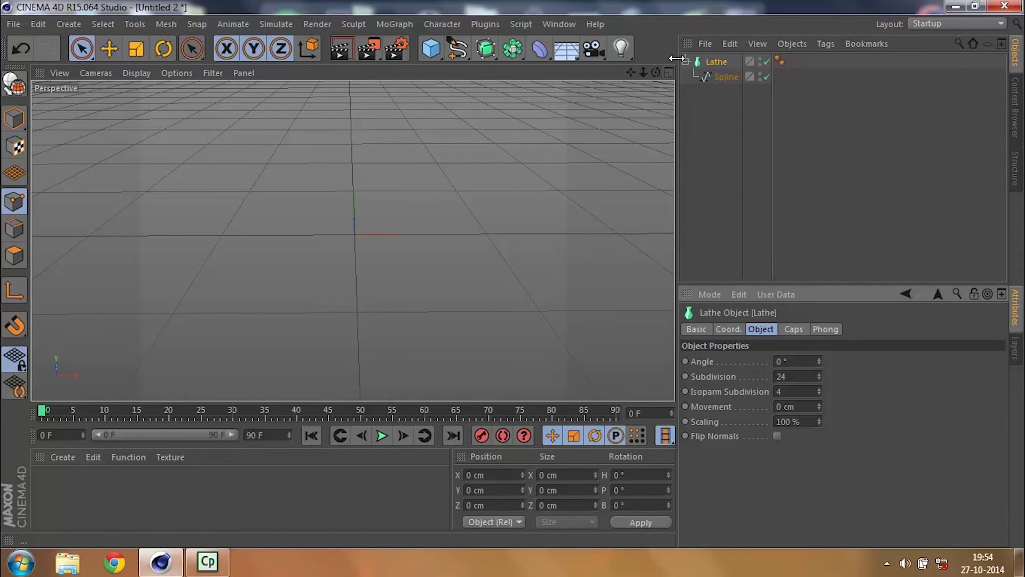
- Raise the Lathe Angle to 523° and orbit to look down into the glass
{"action": "left_click", "coordinate": [717, 78]}
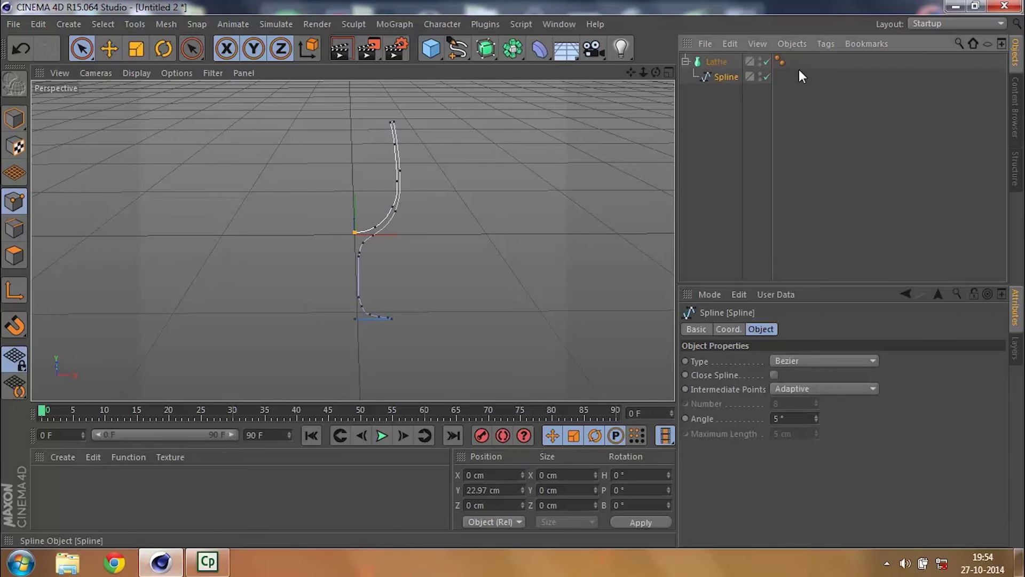
{"action": "left_click", "coordinate": [713, 62]}
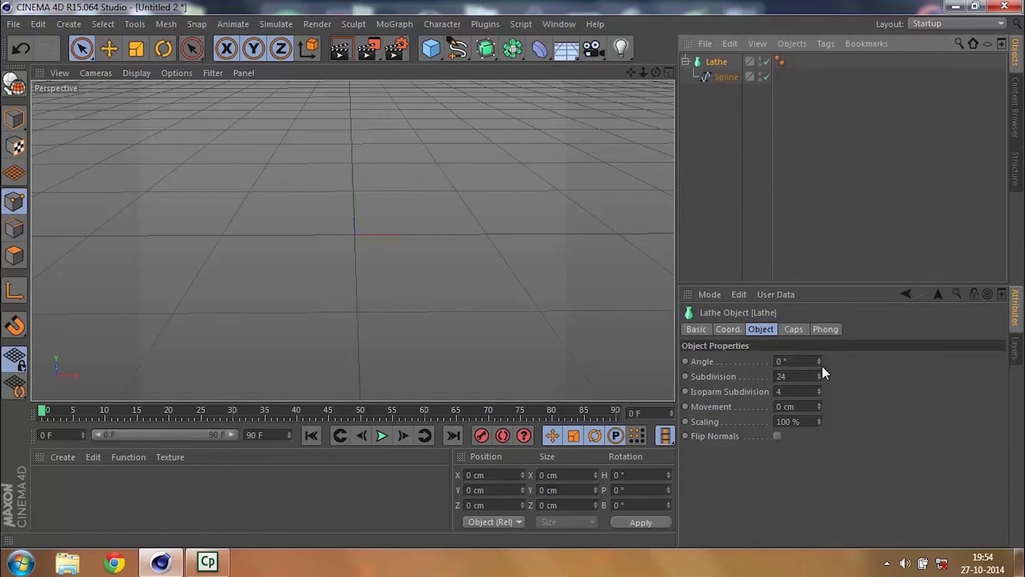
{"action": "left_click_drag", "start_coordinate": [819, 362], "coordinate": [819, 214]}
{"action": "left_click_drag", "start_coordinate": [656, 72], "coordinate": [656, 112]}
{"action": "left_click_drag", "start_coordinate": [352, 240], "coordinate": [427, 209]}
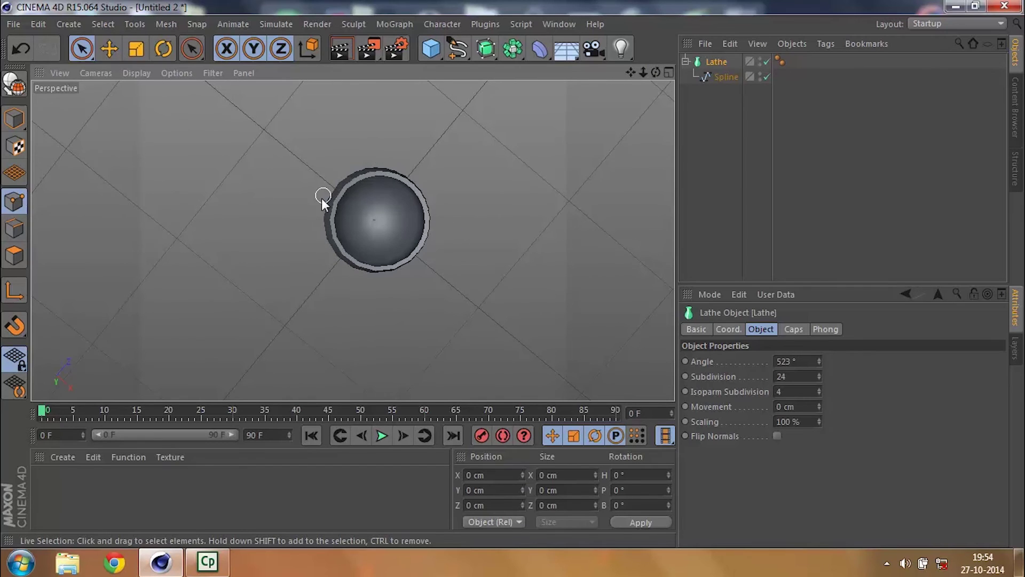
- Render a viewport preview of the wine glass, then reselect the Lathe
{"action": "left_click", "coordinate": [342, 48]}
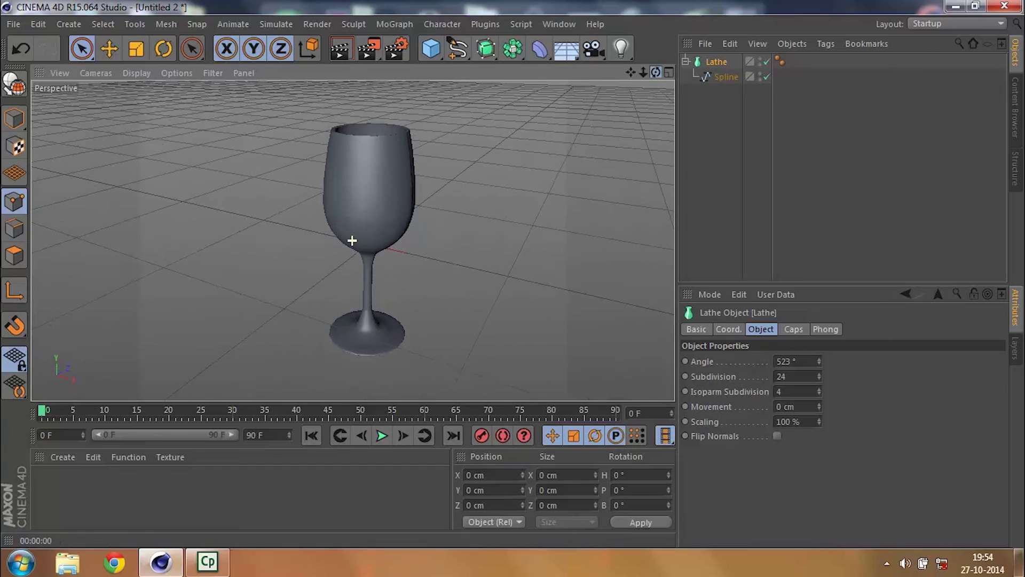
{"action": "left_click", "coordinate": [341, 48]}
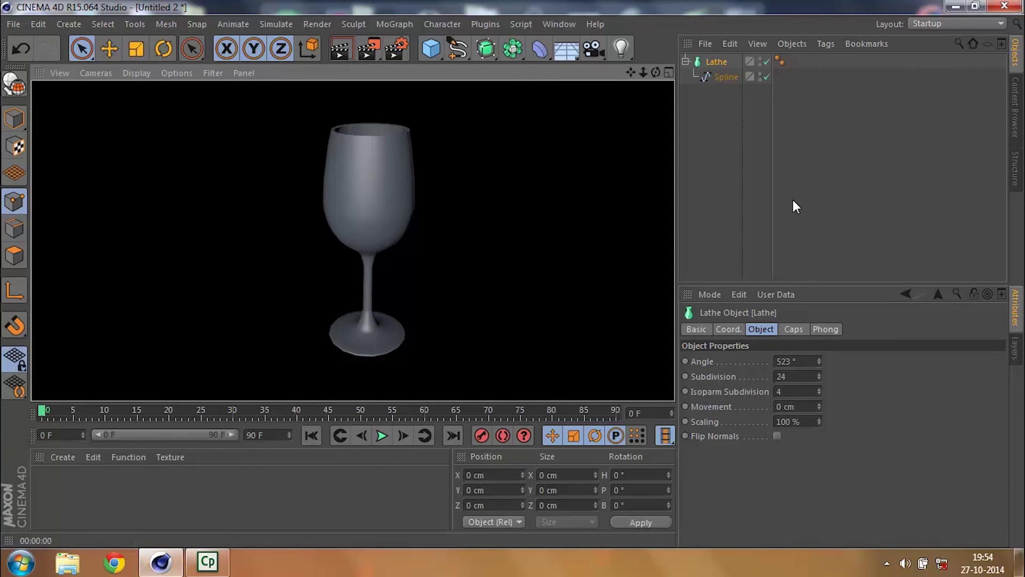
{"action": "left_click", "coordinate": [793, 200]}
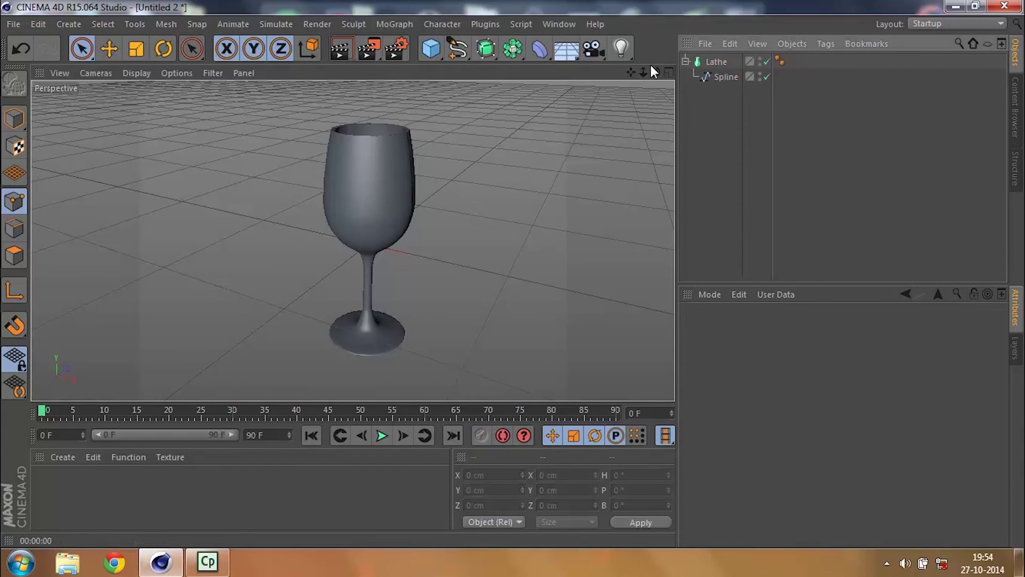
{"action": "left_click", "coordinate": [719, 62]}
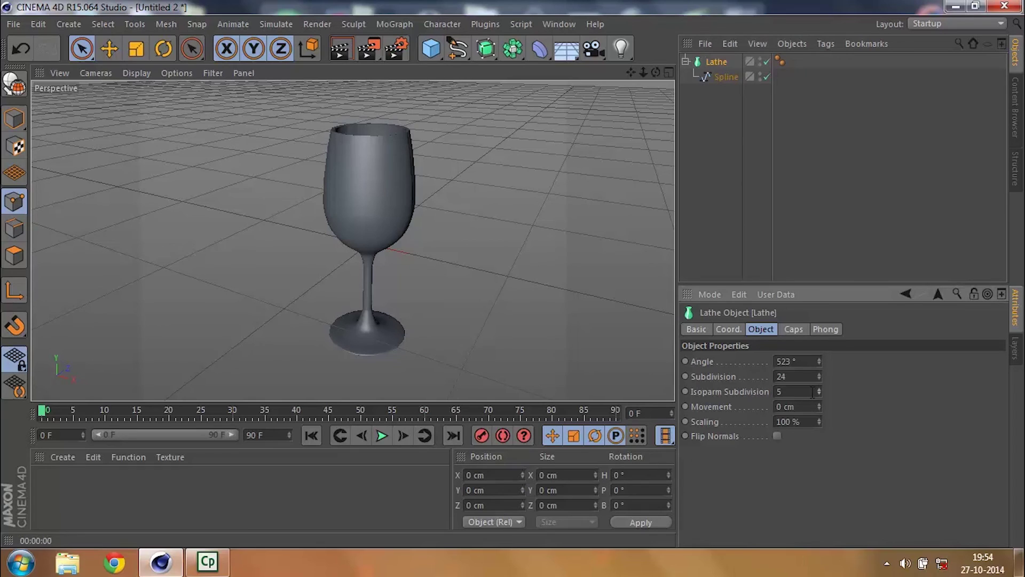
- Raise the Lathe's Isoparm Subdivision to 250, test Movement 41 cm and undo it, then view the glass from above
{"action": "left_click_drag", "start_coordinate": [821, 390], "coordinate": [819, 359]}
{"action": "left_click_drag", "start_coordinate": [818, 405], "coordinate": [818, 395]}
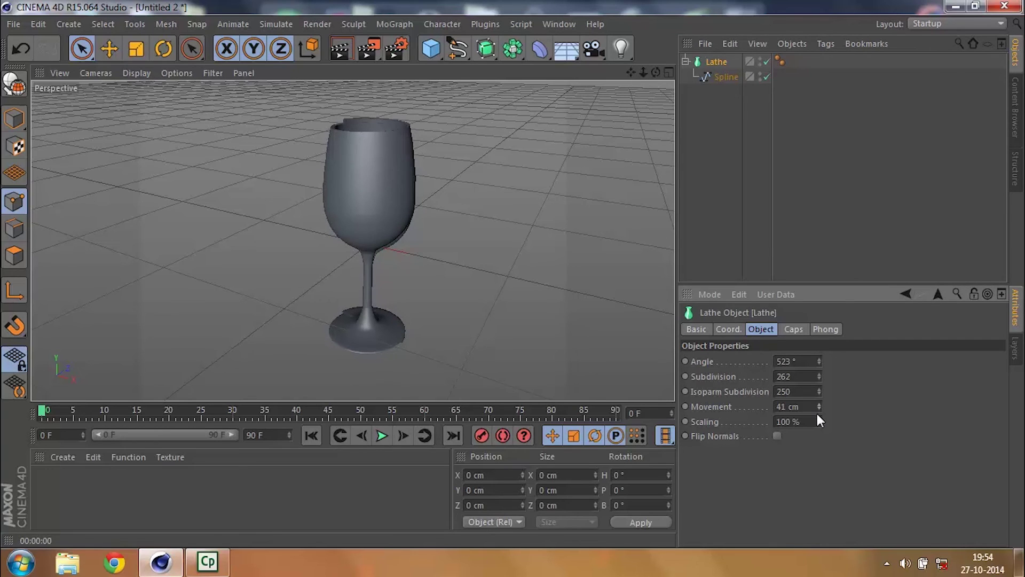
{"action": "key", "text": "ctrl+z"}
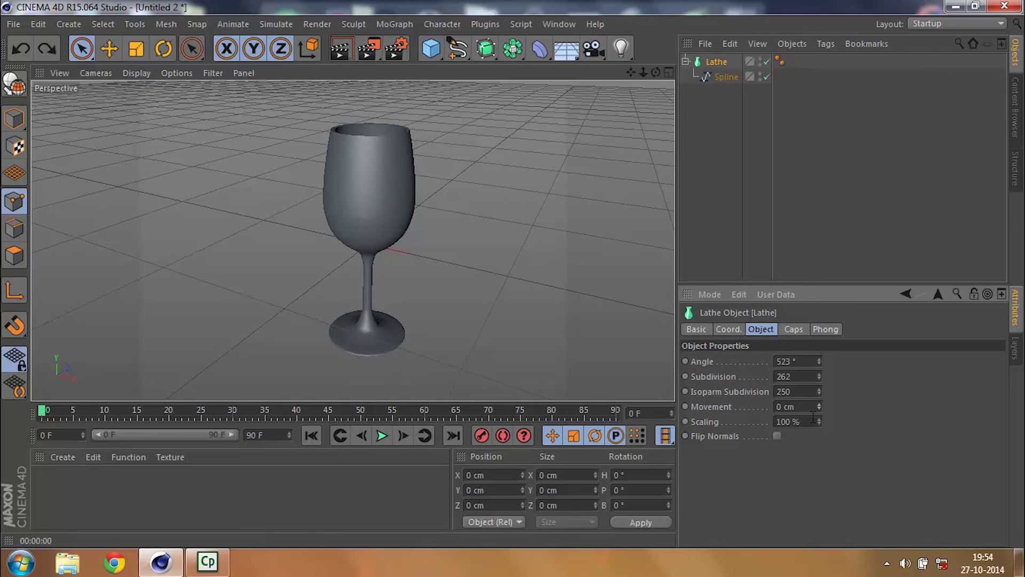
{"action": "left_click", "coordinate": [716, 62]}
{"action": "left_click_drag", "start_coordinate": [352, 240], "coordinate": [352, 240], "text": "alt"}
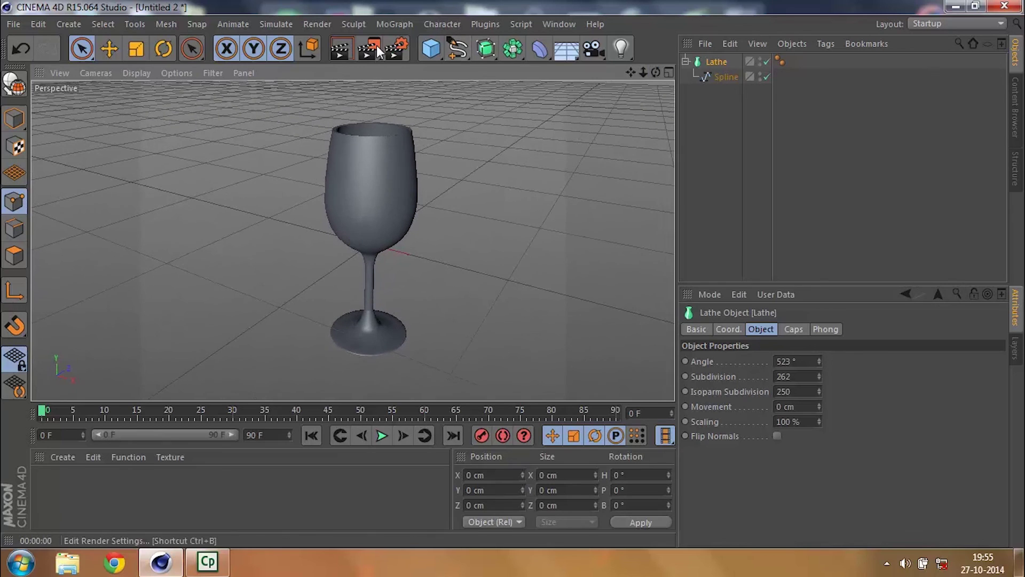
- Render a preview of the wine glass, then select both the Lathe and its Spline together
{"action": "left_click", "coordinate": [340, 47]}
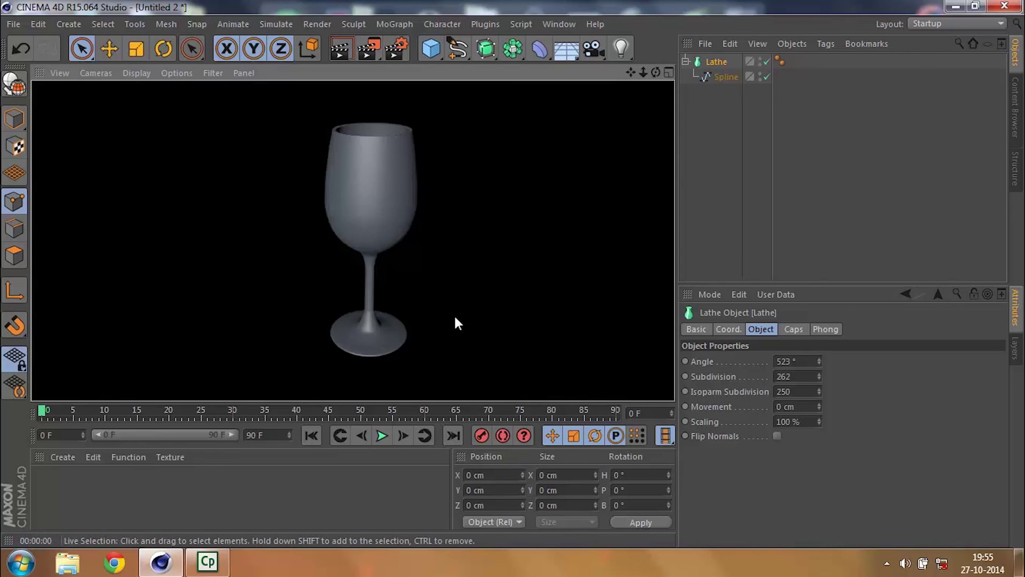
{"action": "left_click", "coordinate": [844, 143]}
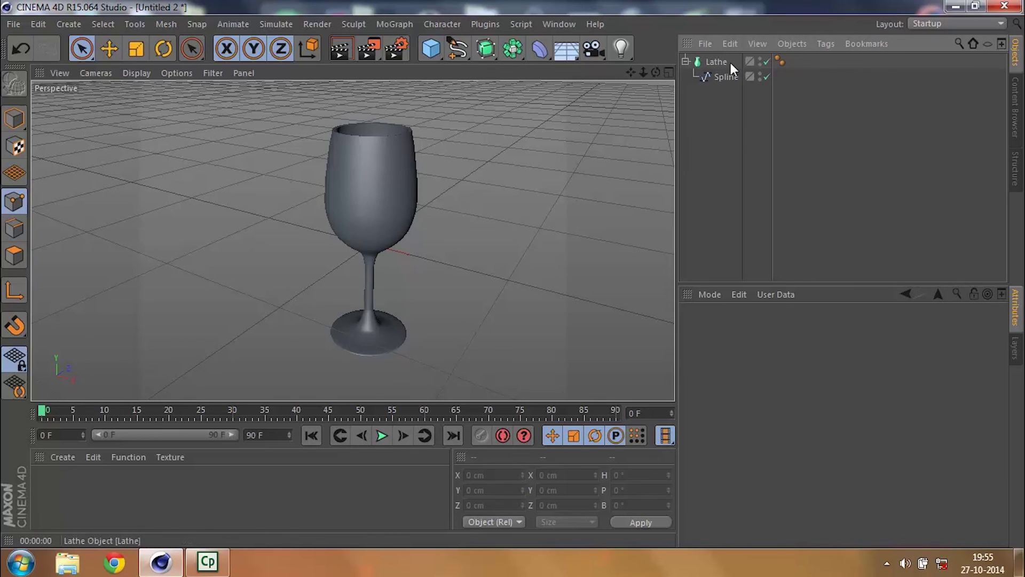
{"action": "left_click", "coordinate": [484, 50]}
{"action": "left_click_drag", "start_coordinate": [761, 144], "coordinate": [700, 52]}
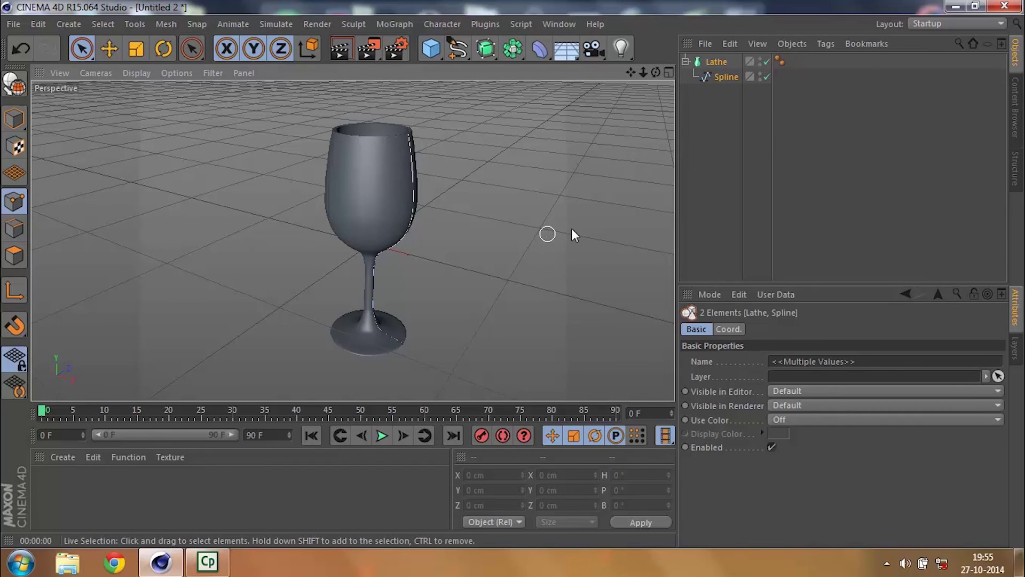